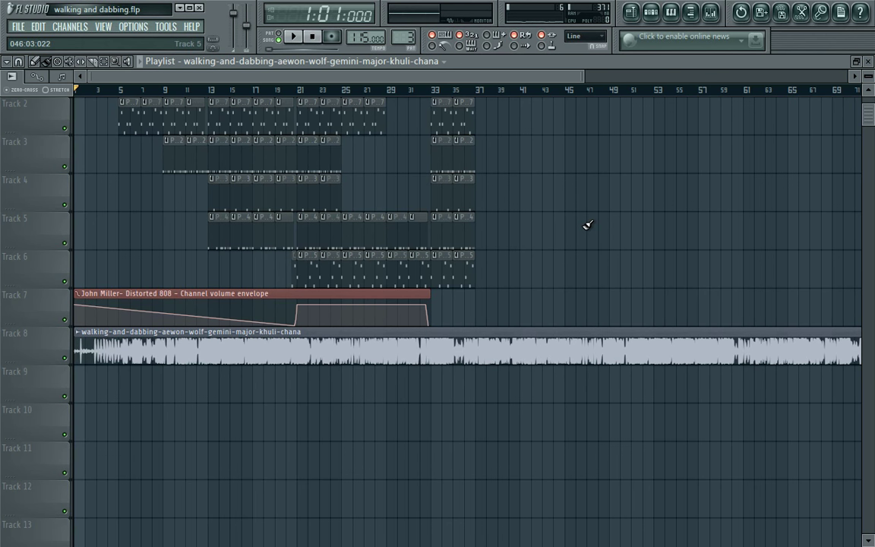
Step: Show the screen recorder's toolbar from the hidden system tray icons
key("super")
left_click(741, 539)
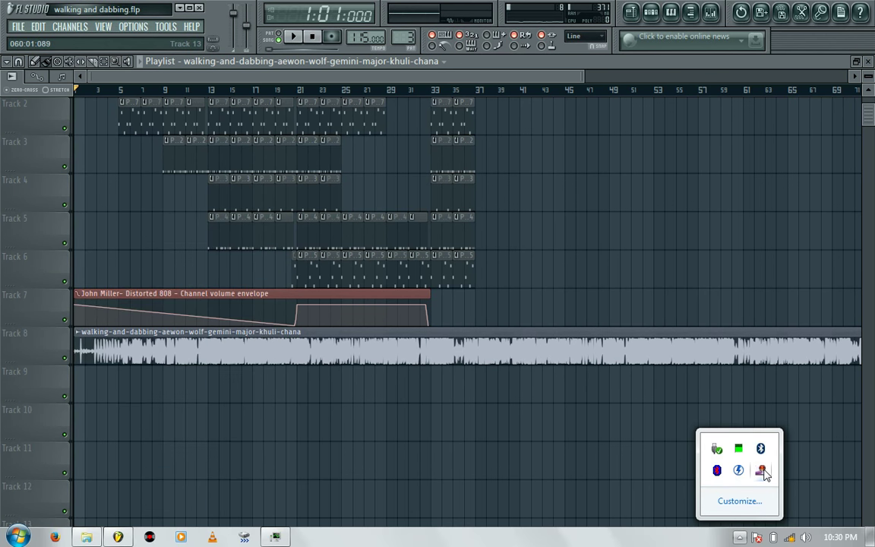
right_click(764, 472)
left_click(580, 429)
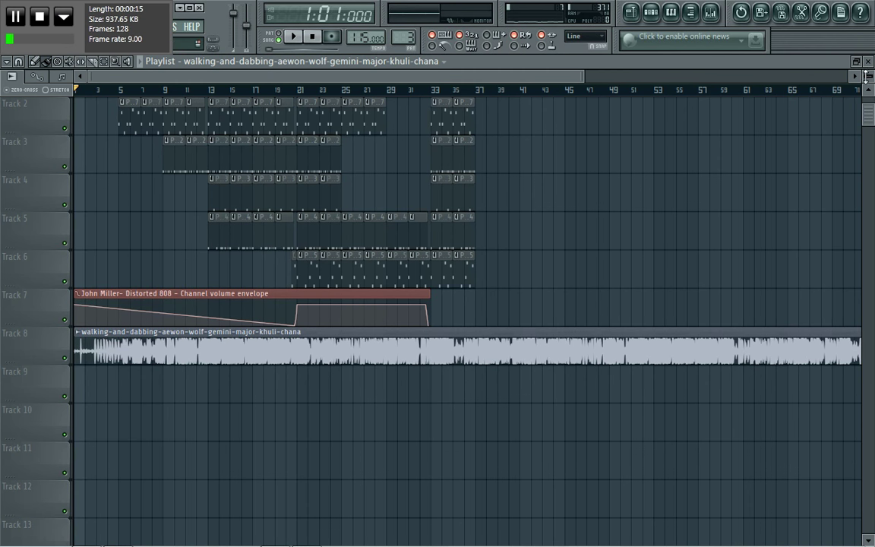
Step: Enlarge the playlist track rows, view the whole song, and delete Track 8's melody audio clip
left_click_drag(868, 74, 872, 160)
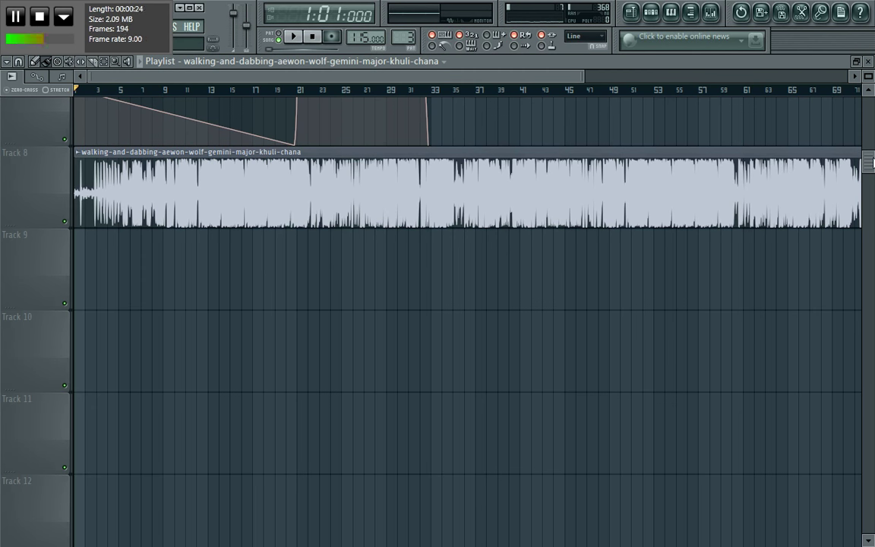
left_click_drag(582, 75, 342, 74)
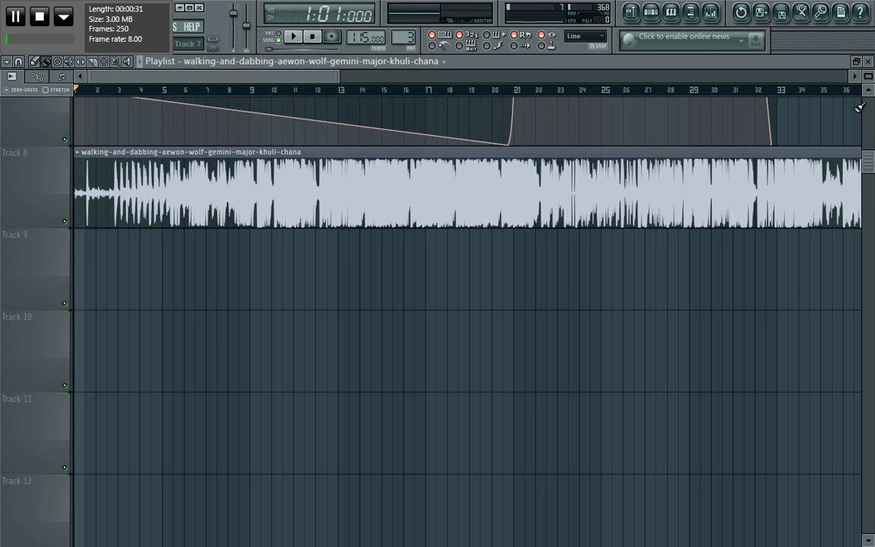
scroll(870, 170, "up", 6)
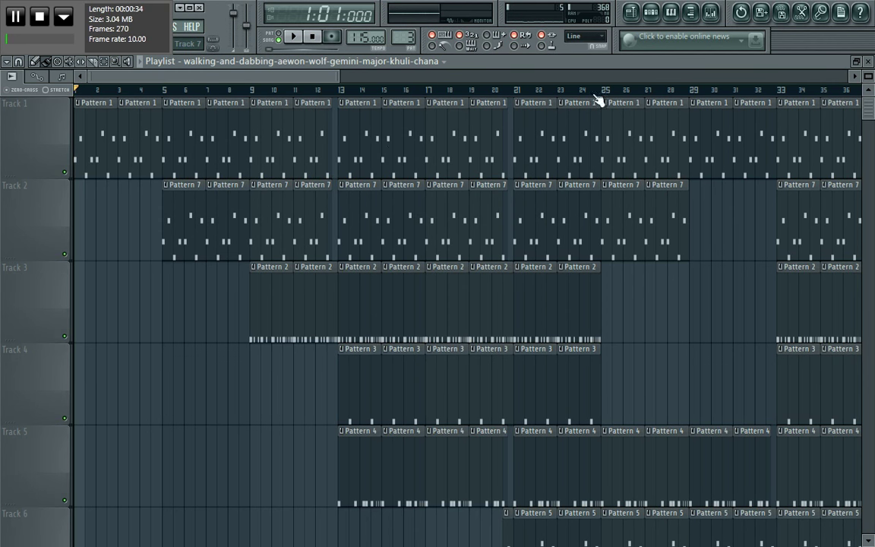
left_click_drag(339, 74, 854, 74)
scroll(641, 71, "down", 5)
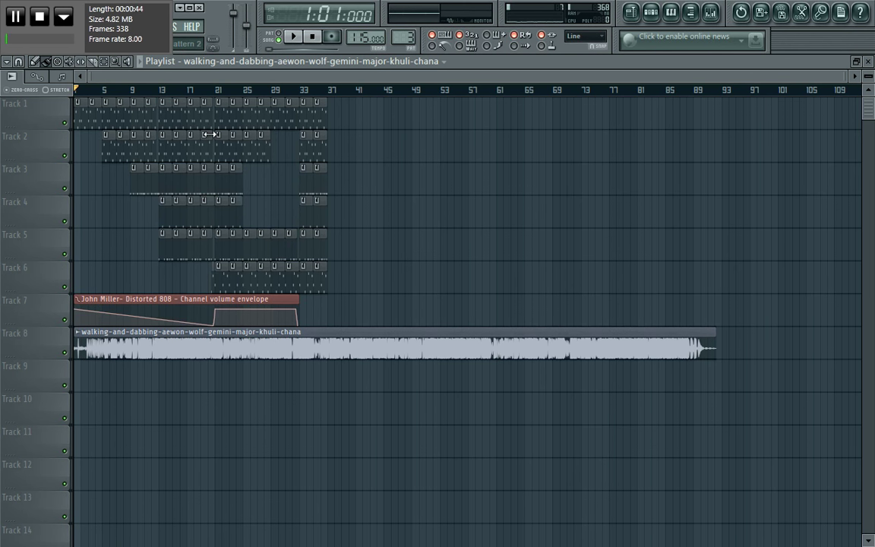
right_click(310, 339)
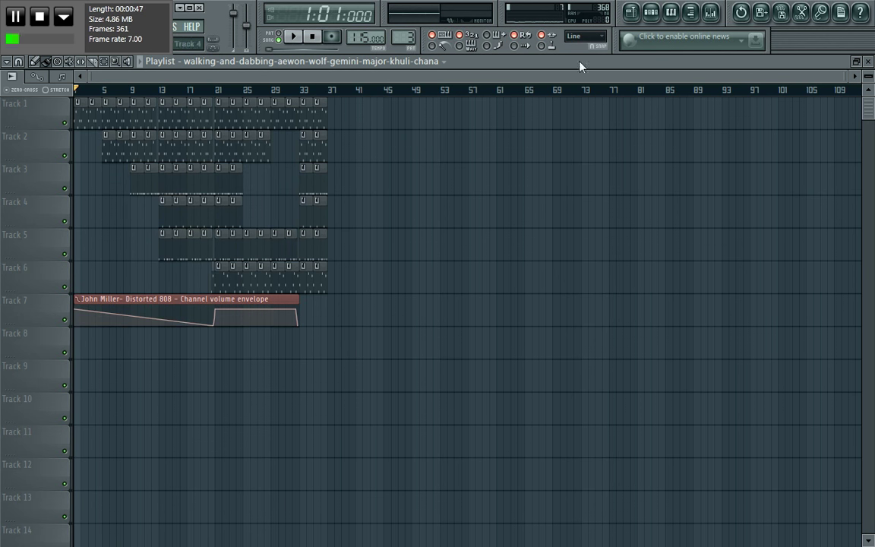
Step: Show all channels in the Channel Rack, paste KEY Sonar's melody onto Purity, and play Pattern 1
left_click(651, 14)
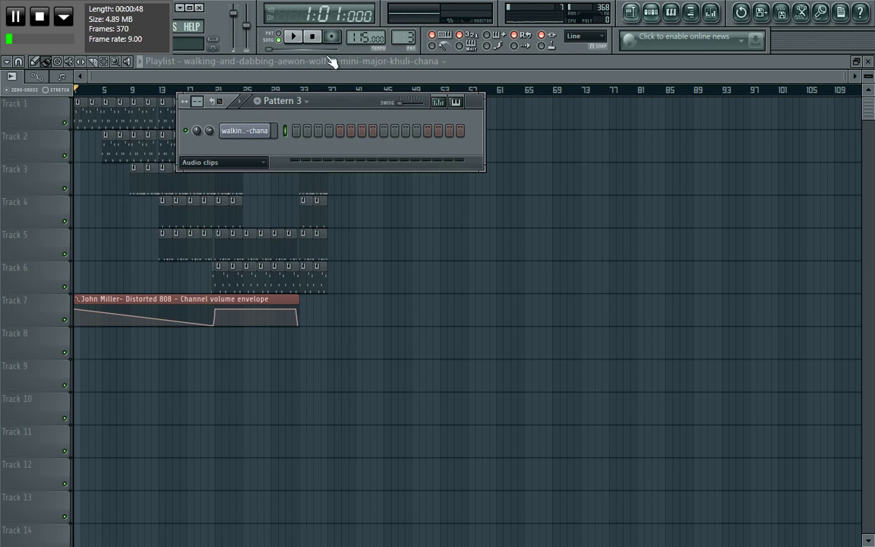
left_click(264, 164)
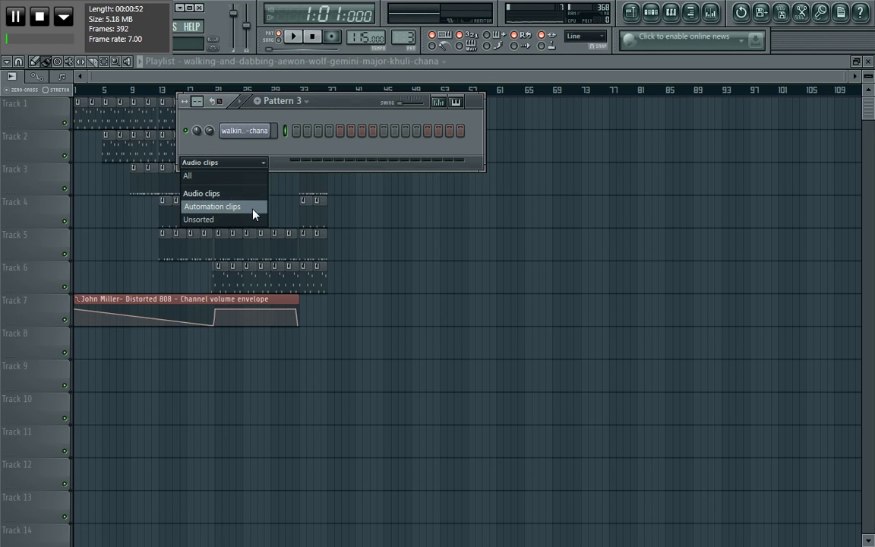
left_click(240, 177)
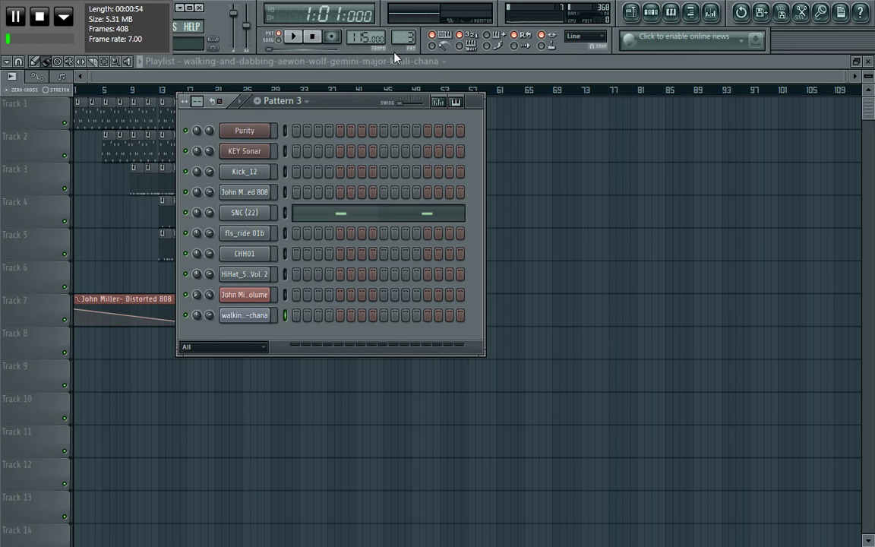
scroll(403, 38, "down", 2)
scroll(403, 38, "up", 10)
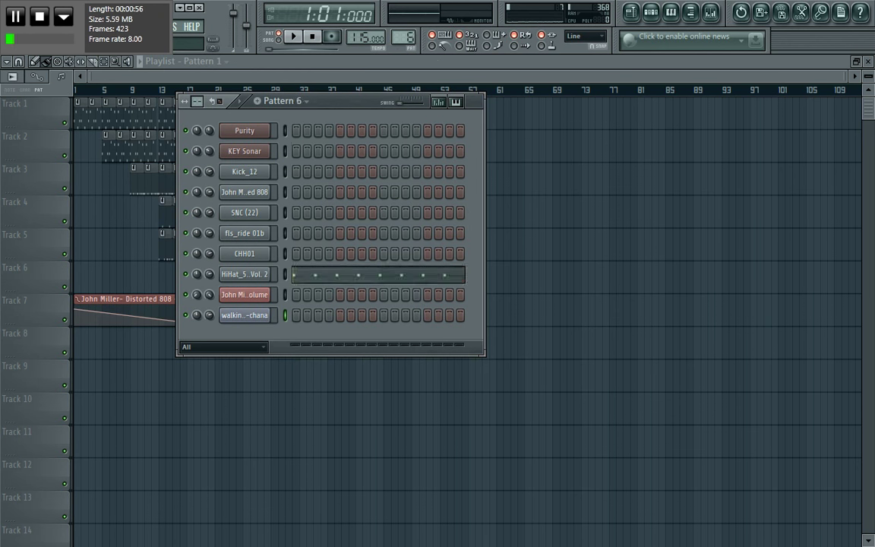
scroll(403, 37, "down", 1)
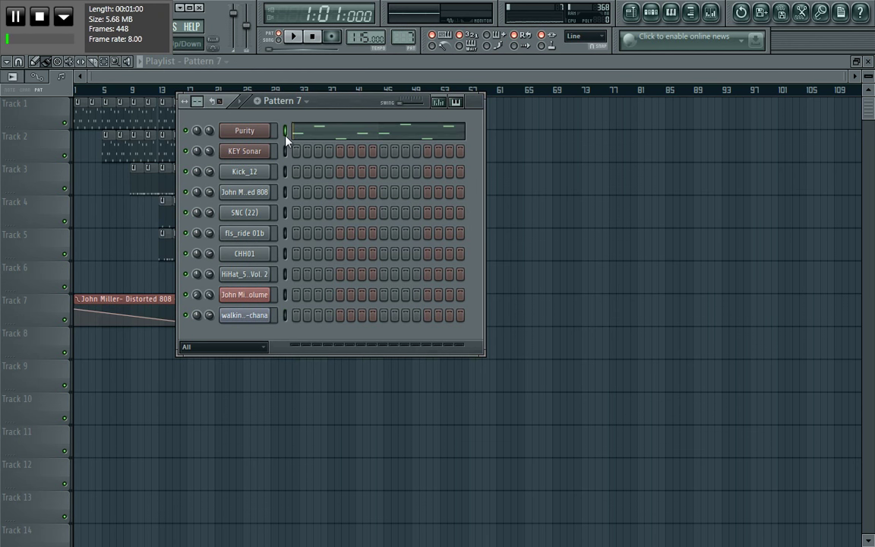
scroll(404, 39, "down", 6)
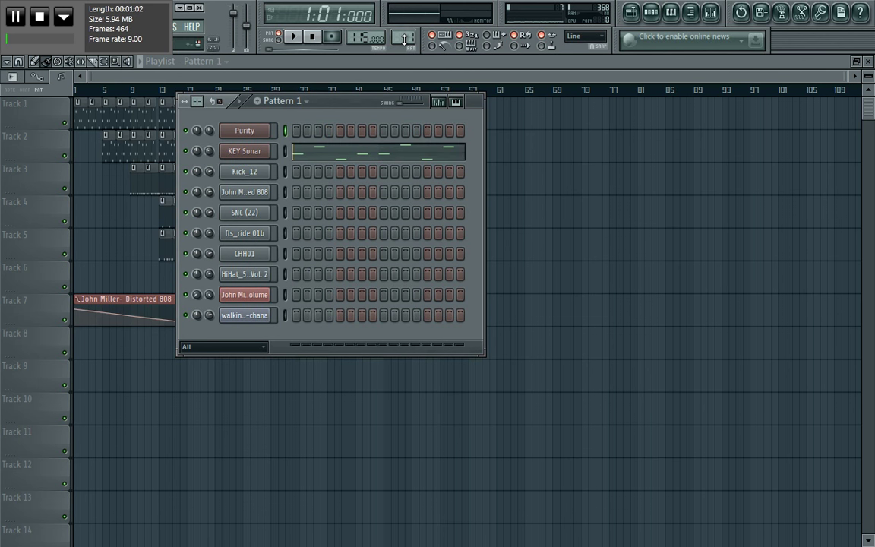
key("ctrl+v")
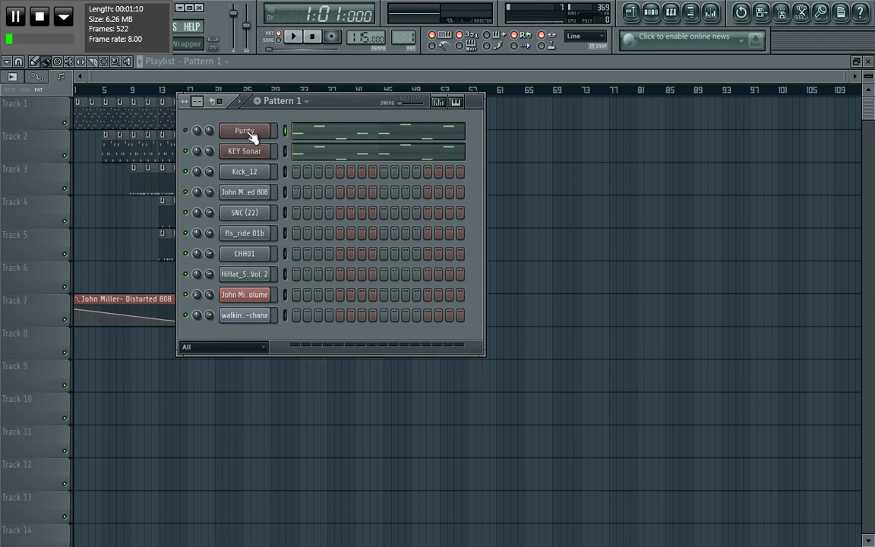
left_click(297, 39)
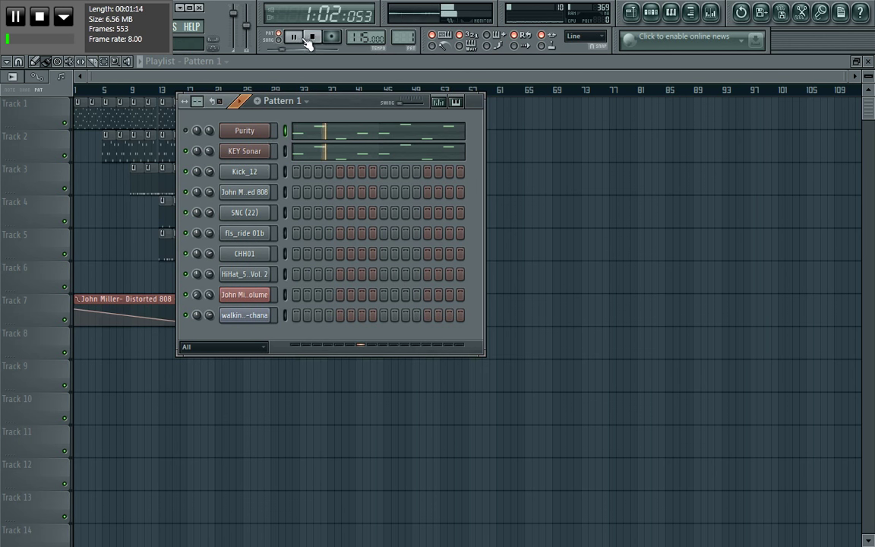
Step: Stop and replay Pattern 1, then open KEY Sonar's eight-note D#6/G6/C6/G#6 melody in the piano roll
left_click(317, 38)
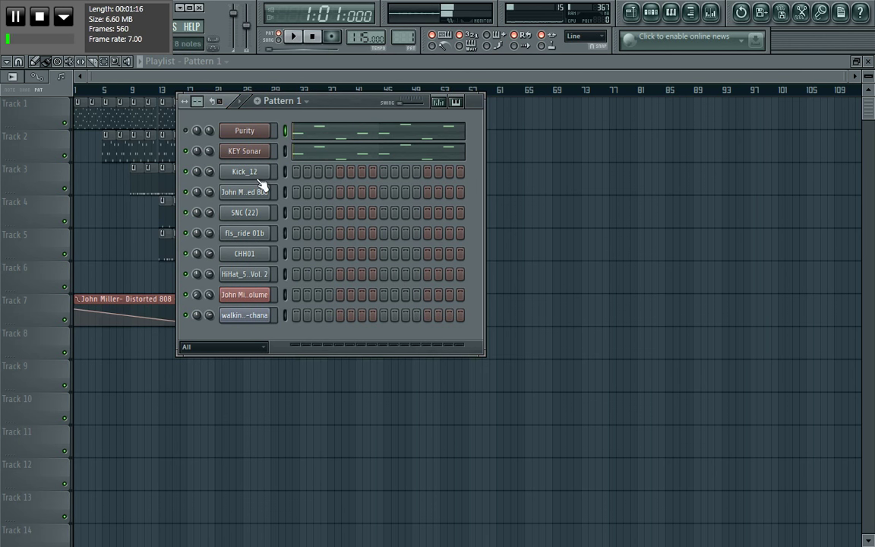
left_click(246, 152)
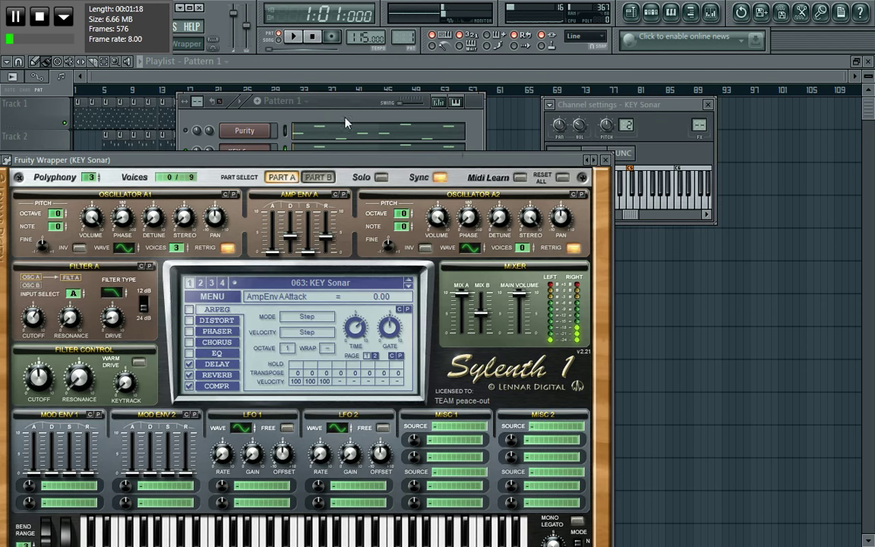
left_click(319, 120)
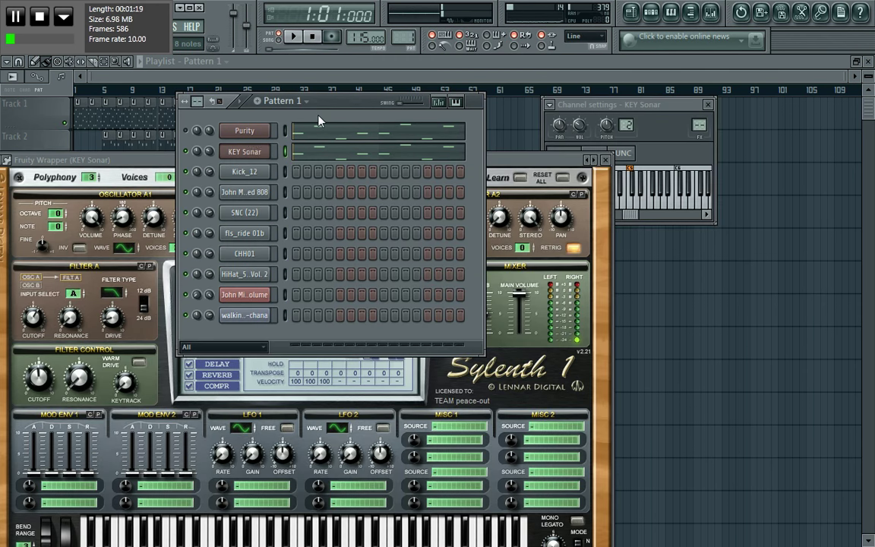
left_click(284, 152)
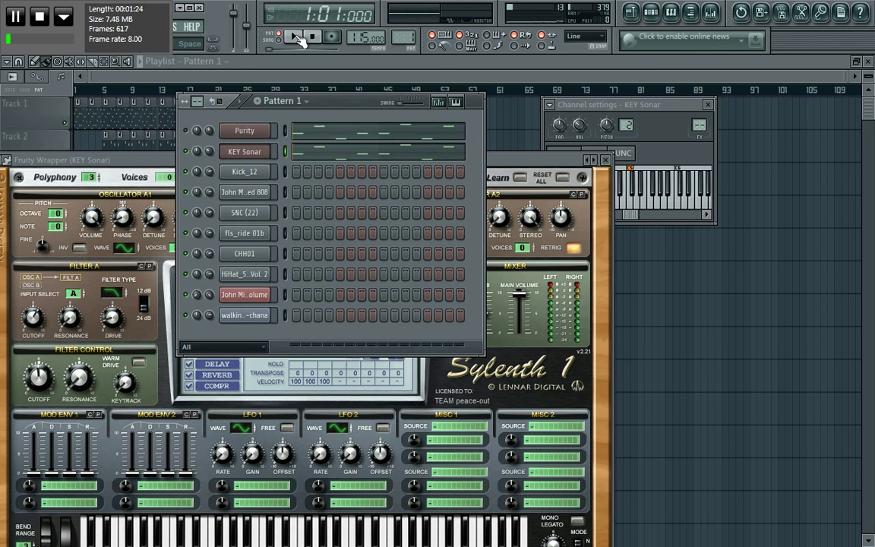
left_click(296, 37)
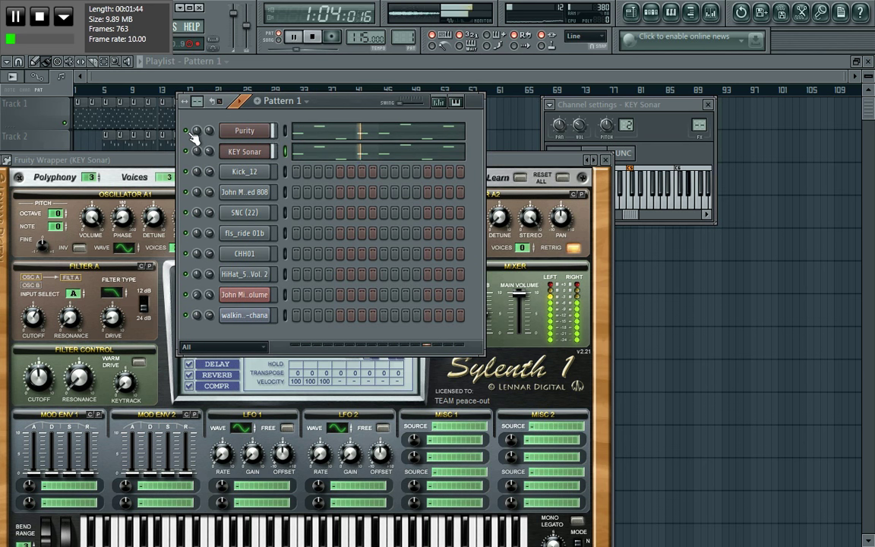
left_click(385, 156)
left_click_drag(161, 77, 510, 84)
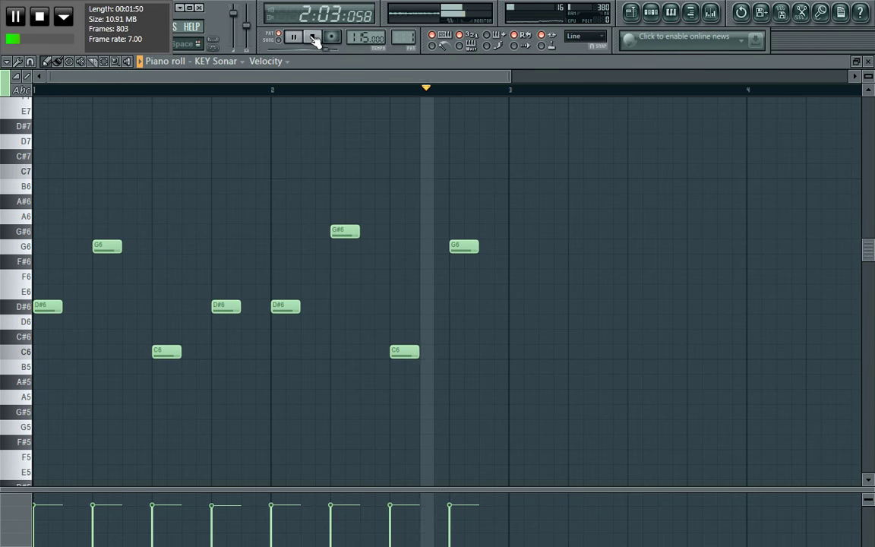
Step: Stop playback and preview the F6 and G6 notes on the piano roll keyboard
left_click(312, 36)
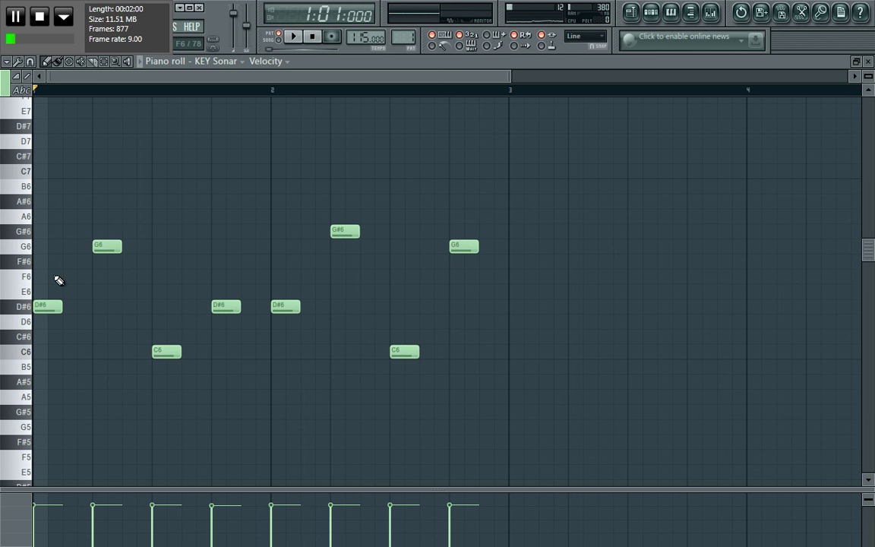
left_click(26, 278)
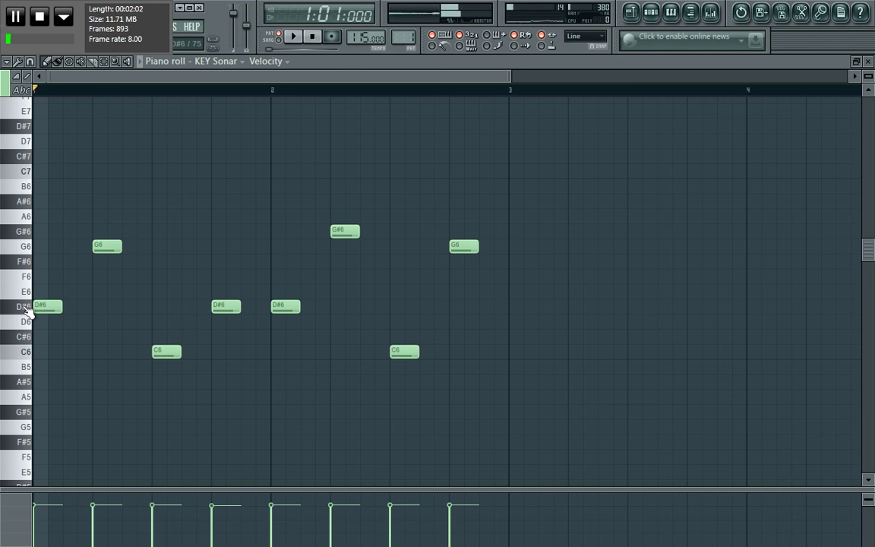
left_click(31, 249)
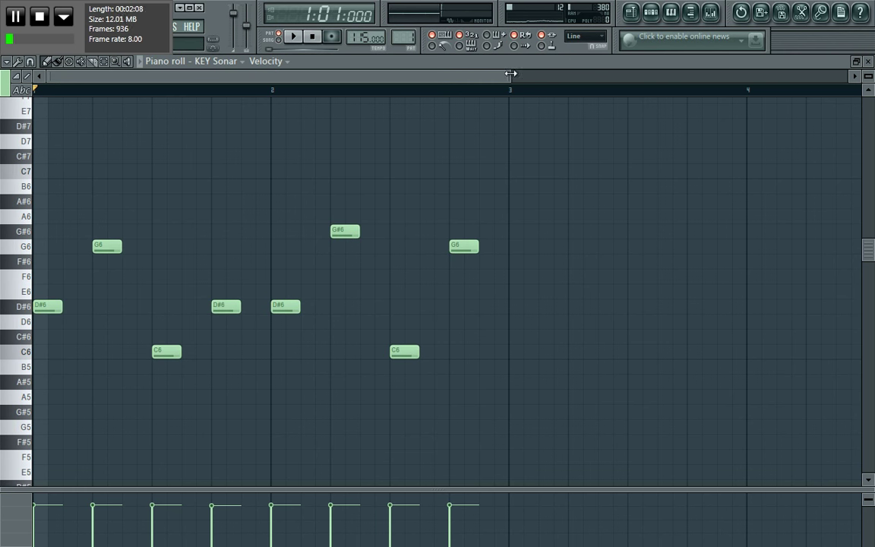
left_click_drag(511, 74, 436, 74)
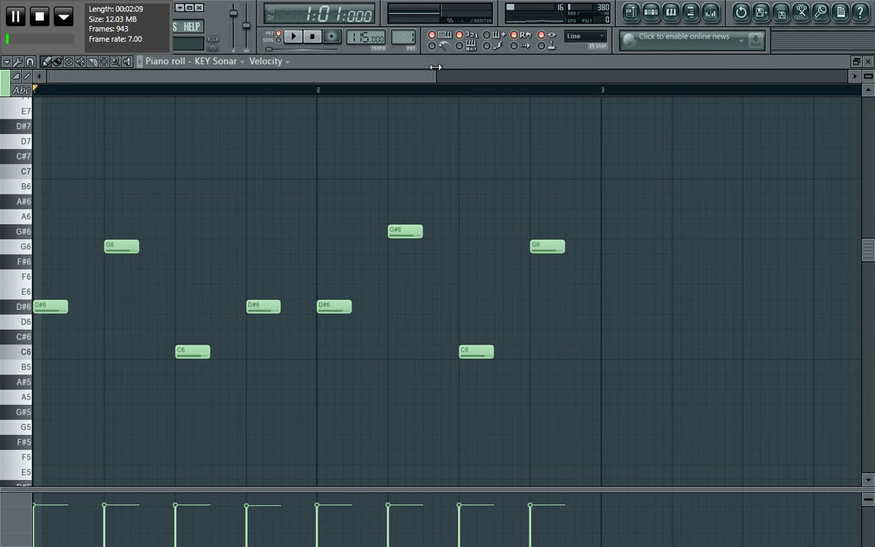
Step: Open Purity's plugin window on its Piano presets and arrange it below the Pattern 1 channel rack
left_click(651, 13)
left_click(244, 137)
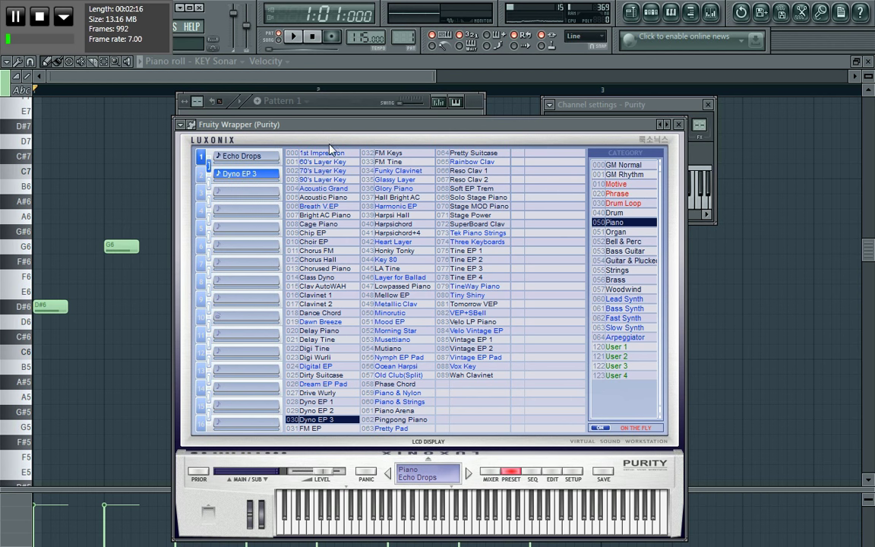
left_click(291, 99)
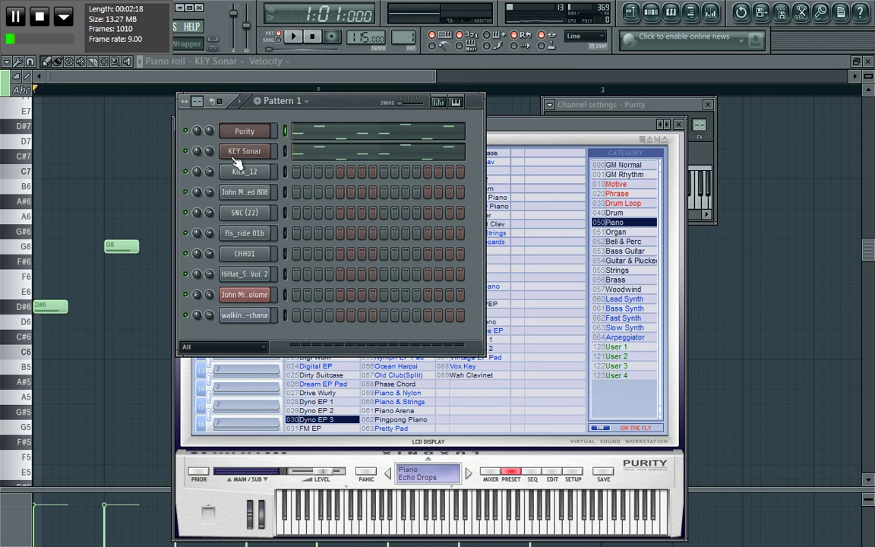
left_click(236, 156)
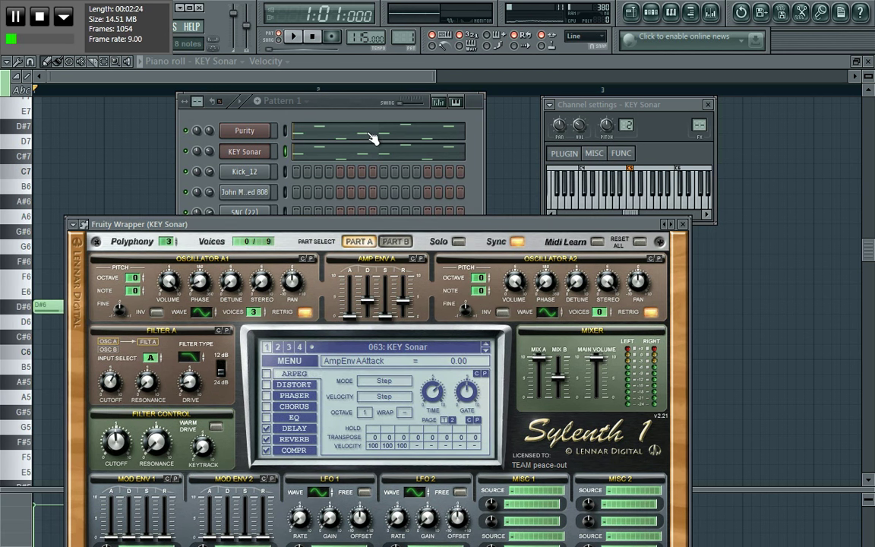
left_click(190, 152)
left_click(226, 129)
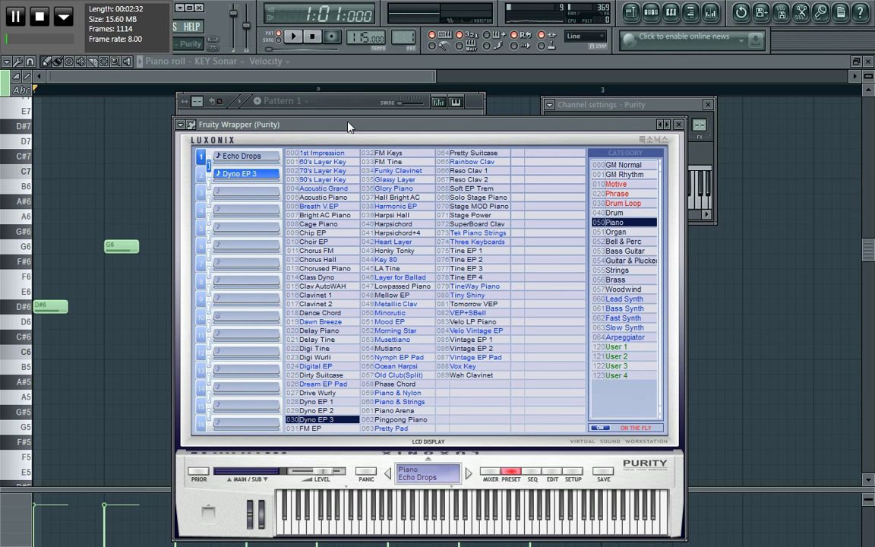
left_click_drag(348, 126, 354, 182)
left_click(302, 104)
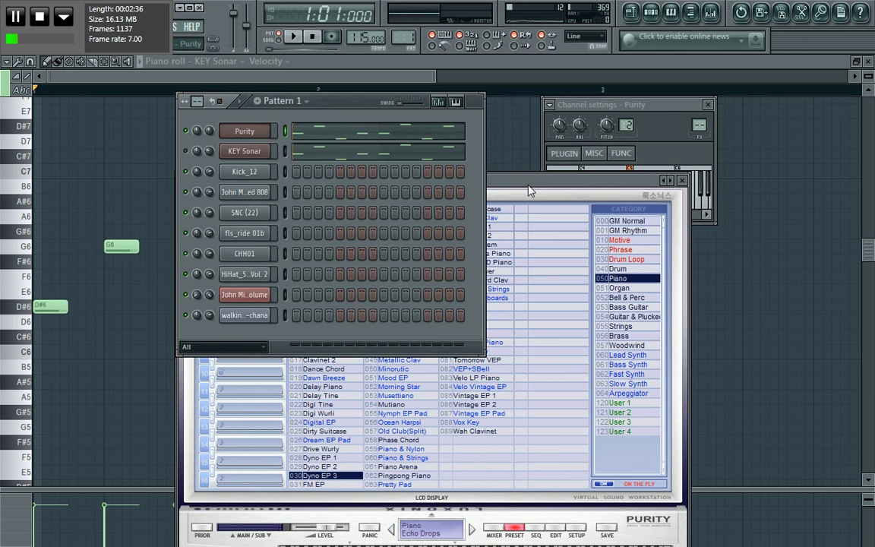
left_click_drag(513, 186, 495, 196)
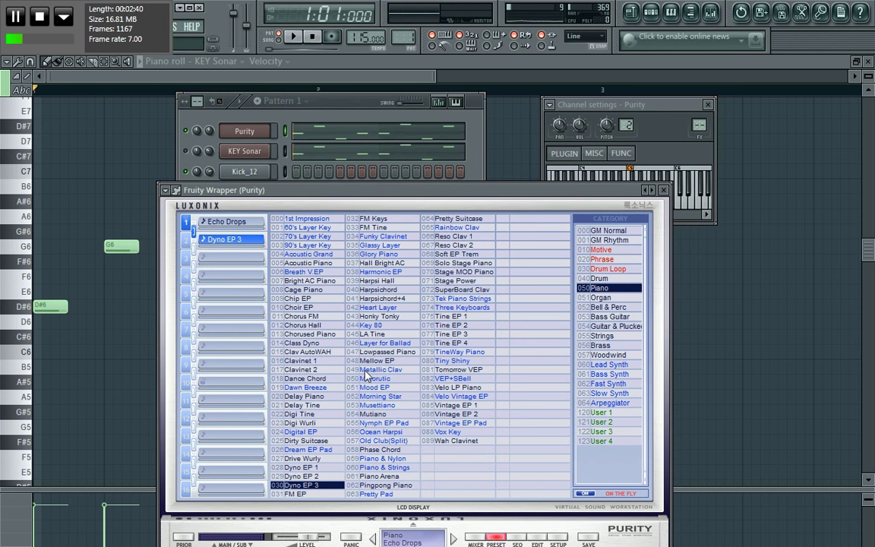
left_click(196, 152)
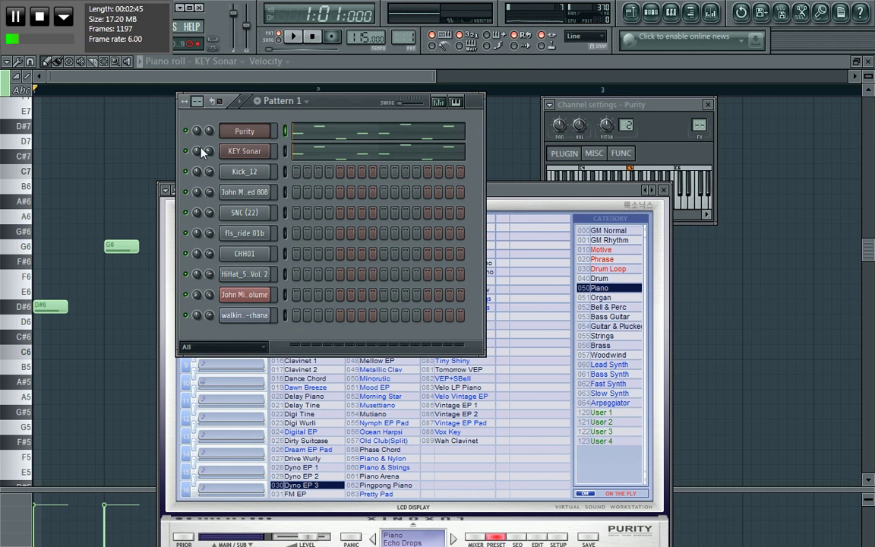
Step: Show the Playlist, open the Master channel's Fruity Limiter in the Mixer, and play the song
left_click(633, 13)
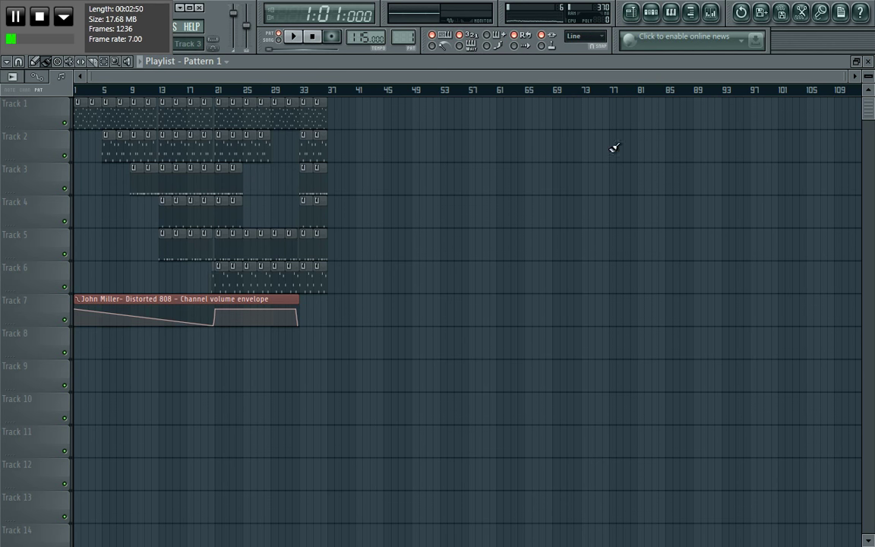
left_click(711, 17)
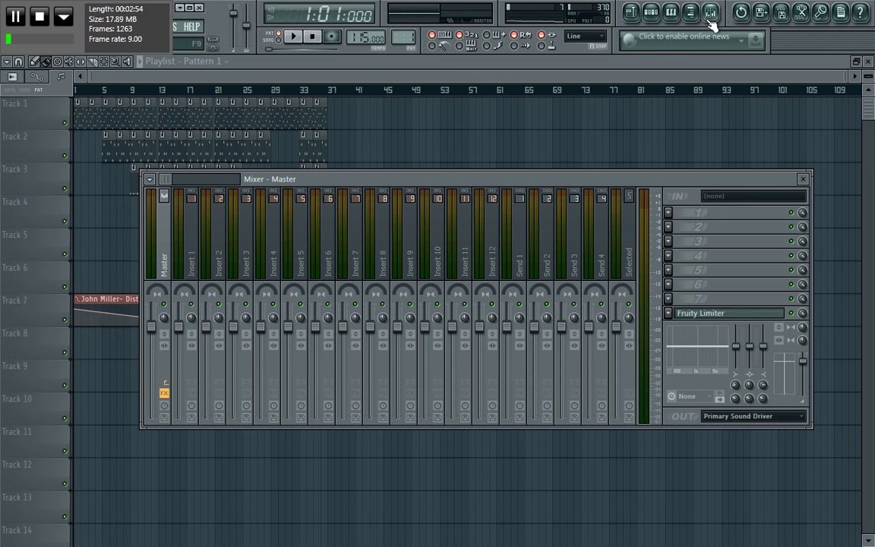
left_click(703, 314)
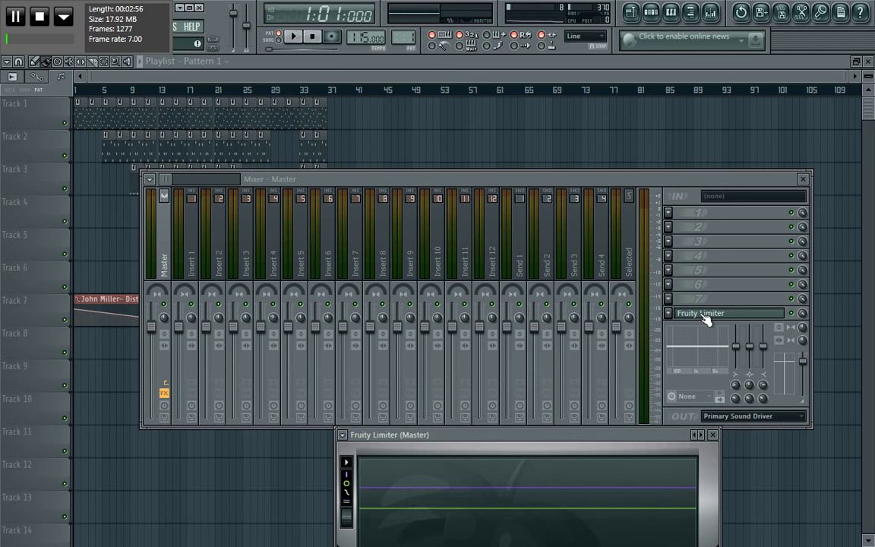
left_click_drag(461, 444, 435, 205)
left_click(293, 36)
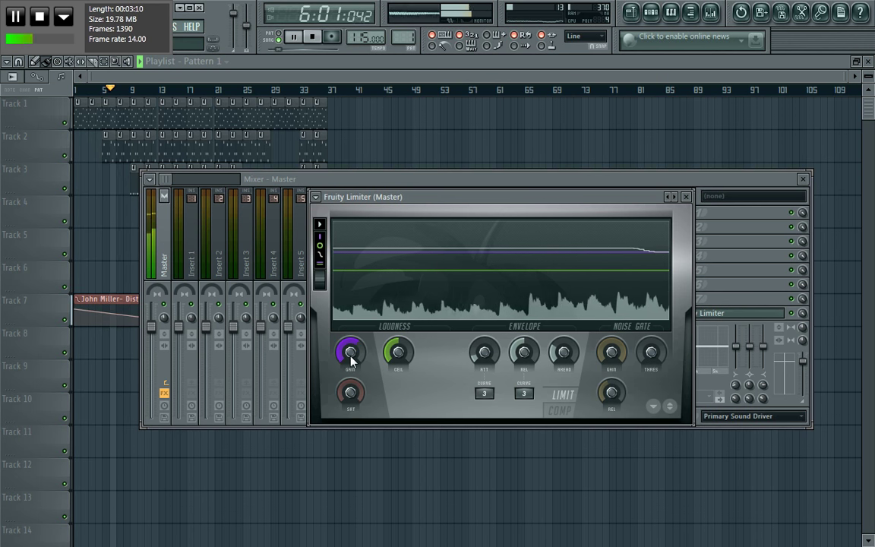
Step: Restart the song from the Playlist with the Master Fruity Limiter open, then stop it
key("space")
left_click(178, 79)
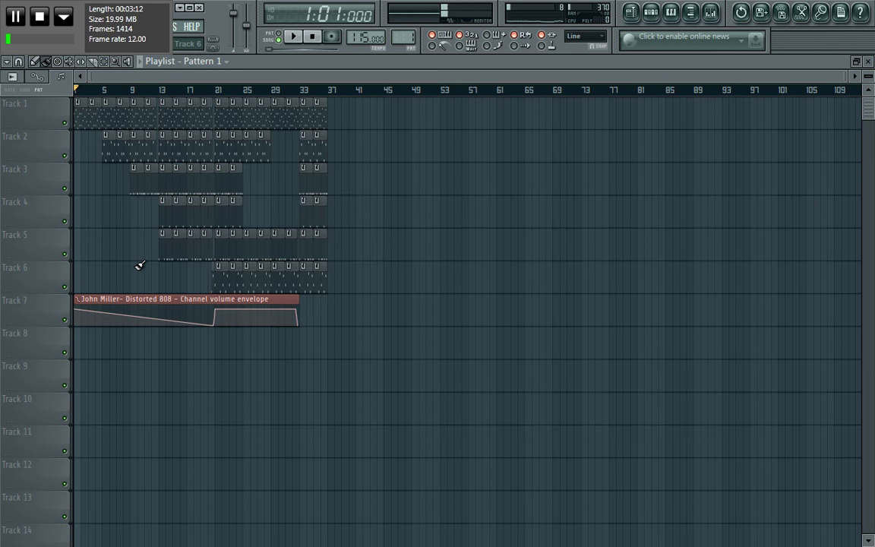
key("space")
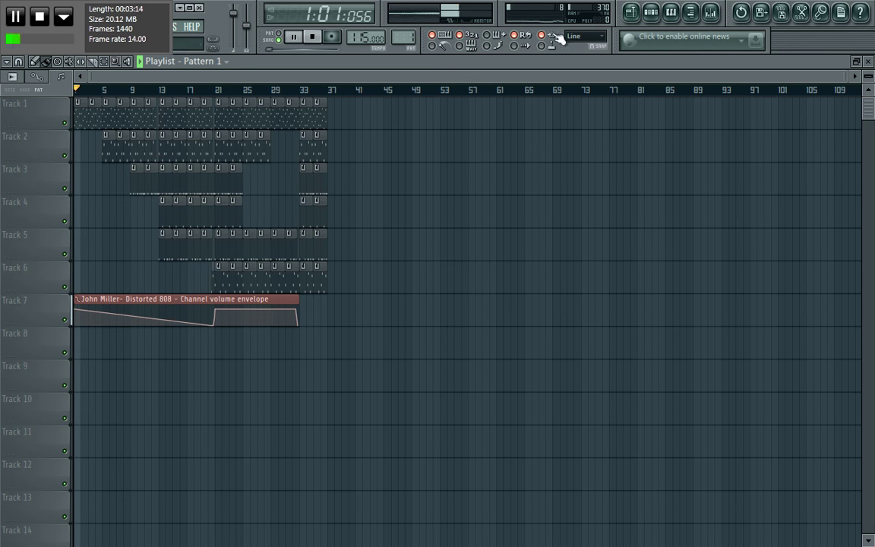
left_click(712, 17)
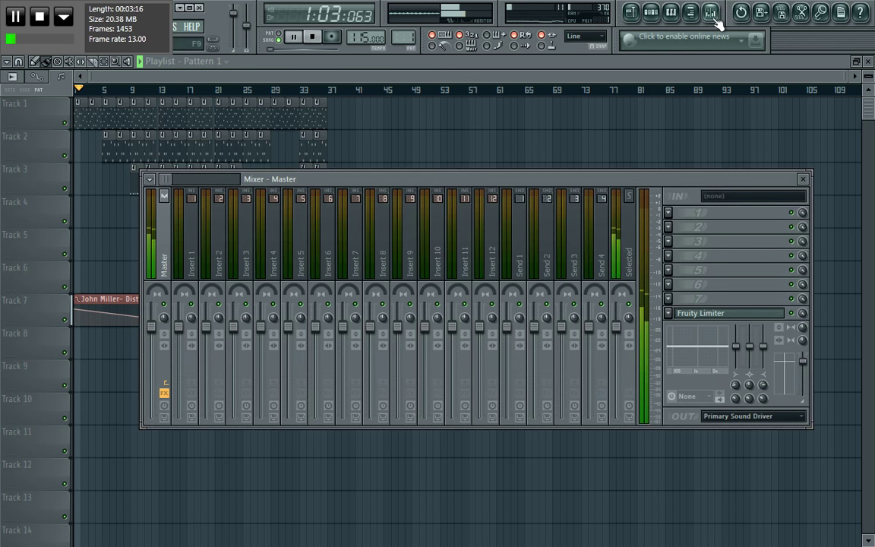
left_click(718, 314)
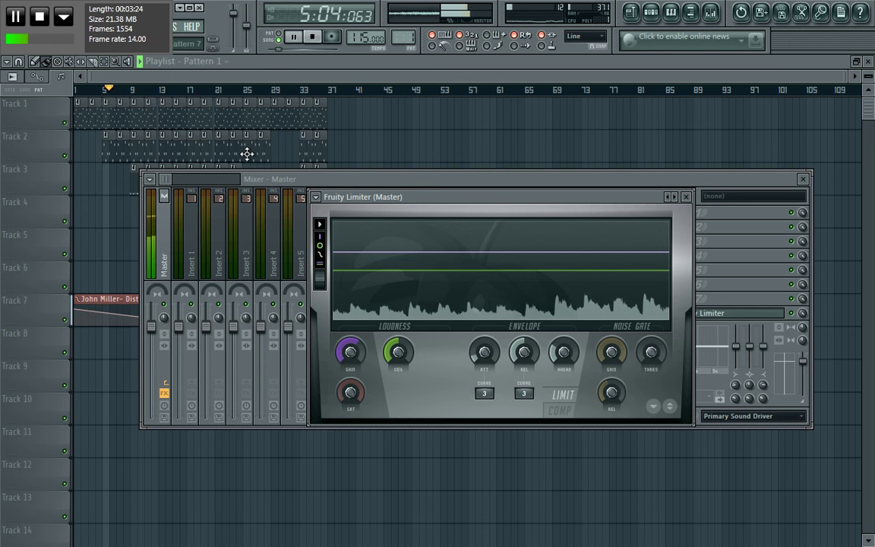
key("F9")
Step: Delete all of Purity's notes in Pattern 7 and return to the song Playlist
key("space")
left_click(663, 12)
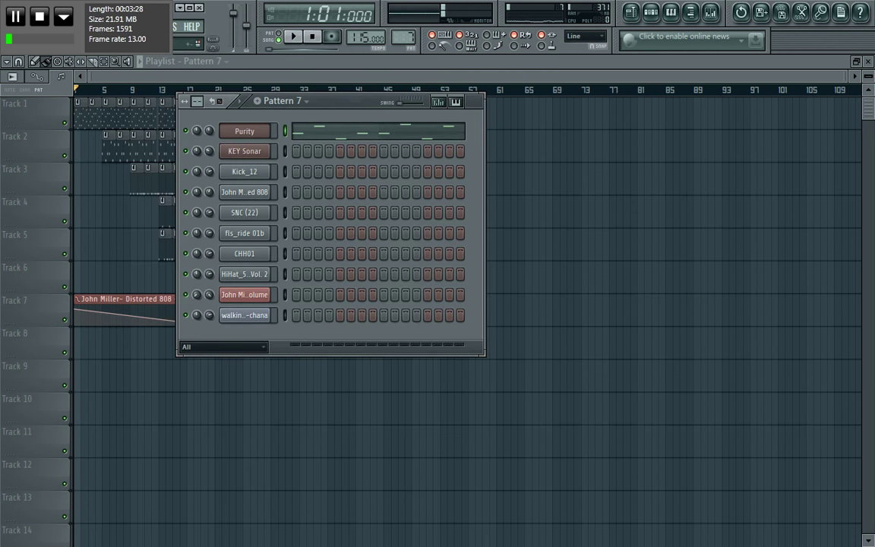
left_click(318, 136)
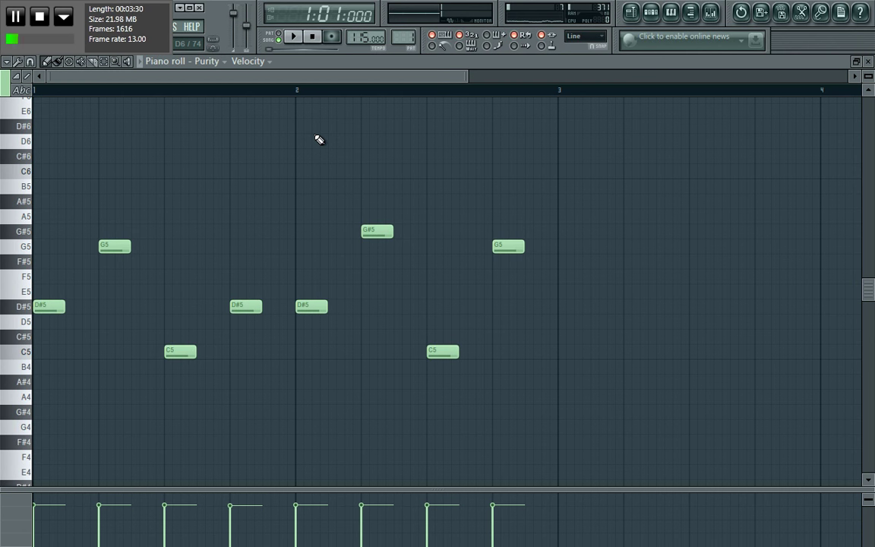
key("ctrl+a")
key("Delete")
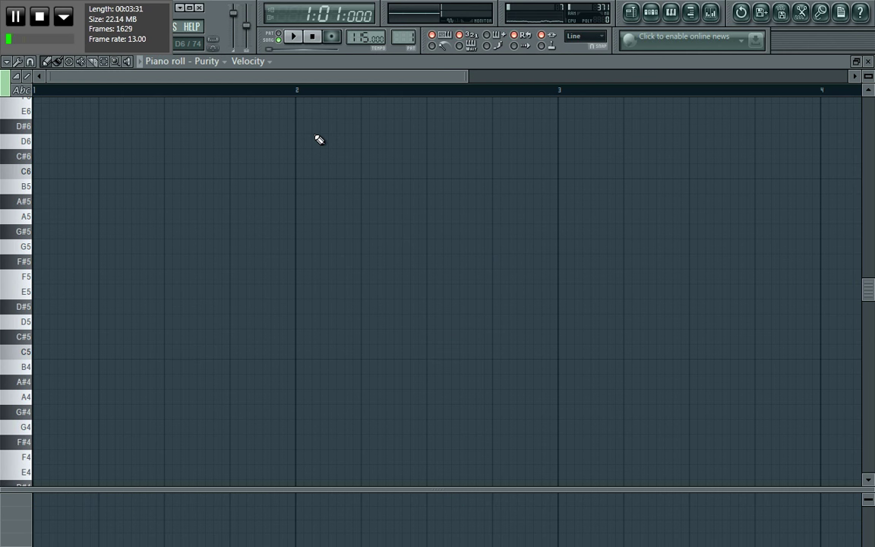
left_click(637, 15)
key("space")
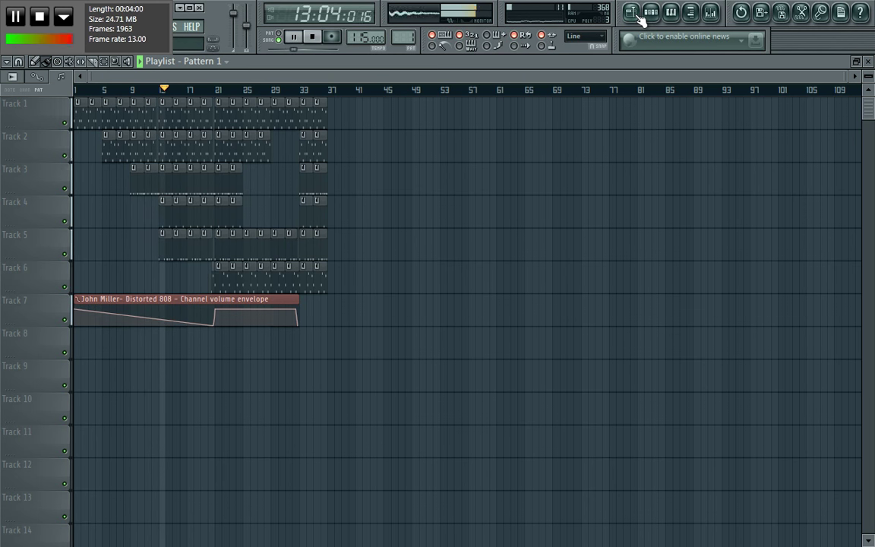
left_click(651, 13)
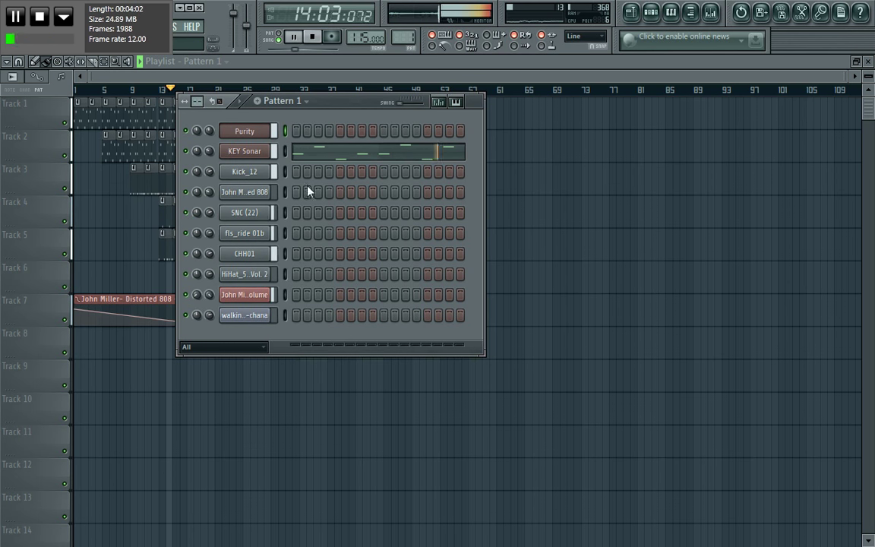
left_click(247, 215)
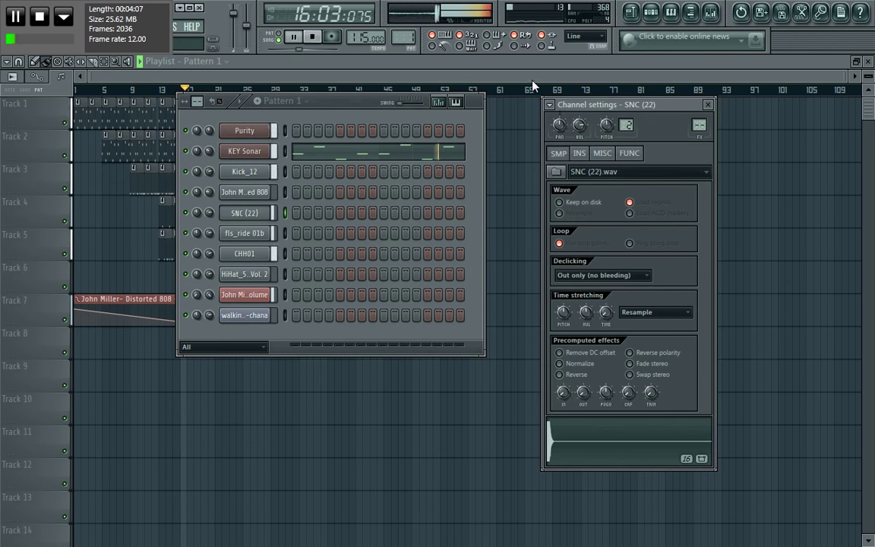
key("F12")
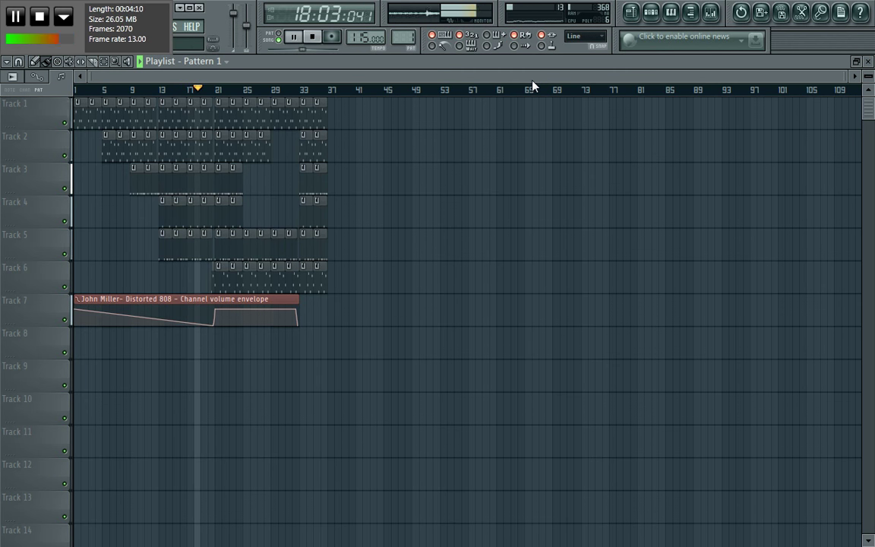
Step: Step through Patterns 2 to 8 in the Channel Rack while the song plays, then stop it
left_click_drag(852, 76, 521, 76)
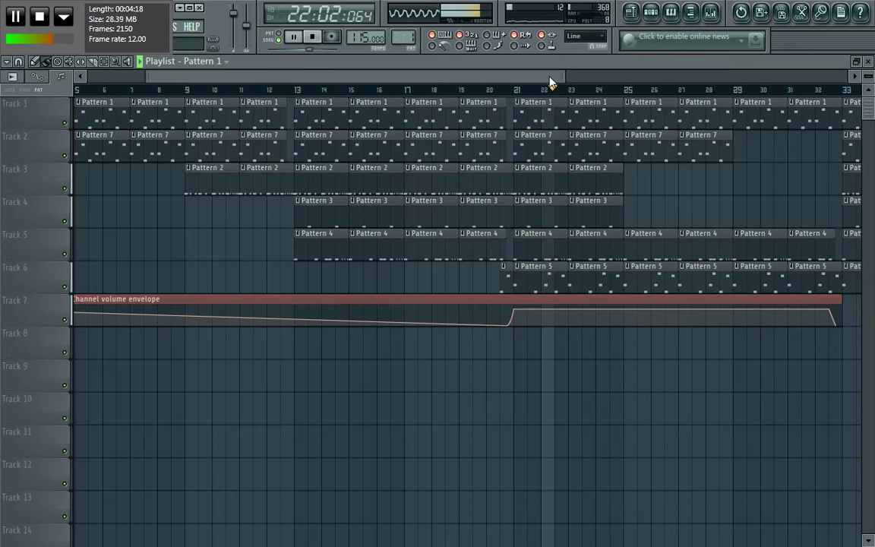
left_click_drag(550, 78, 619, 81)
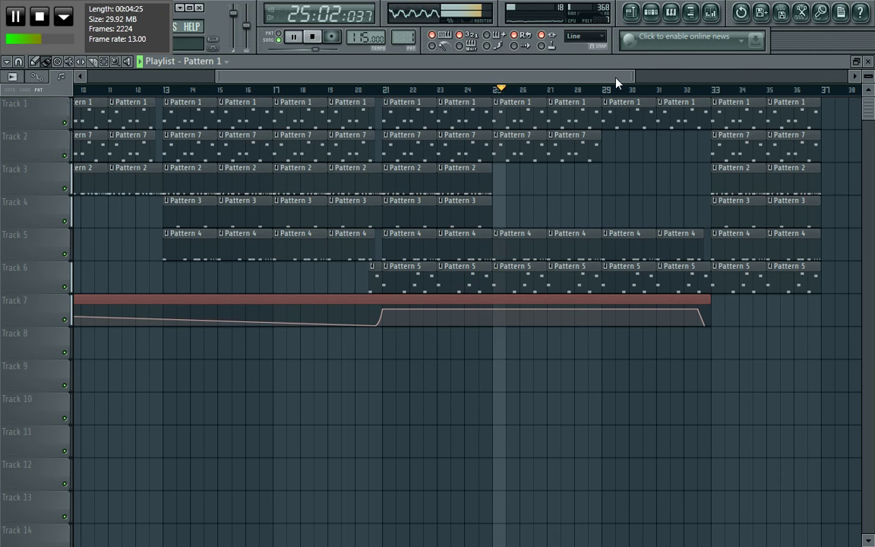
left_click_drag(616, 78, 628, 79)
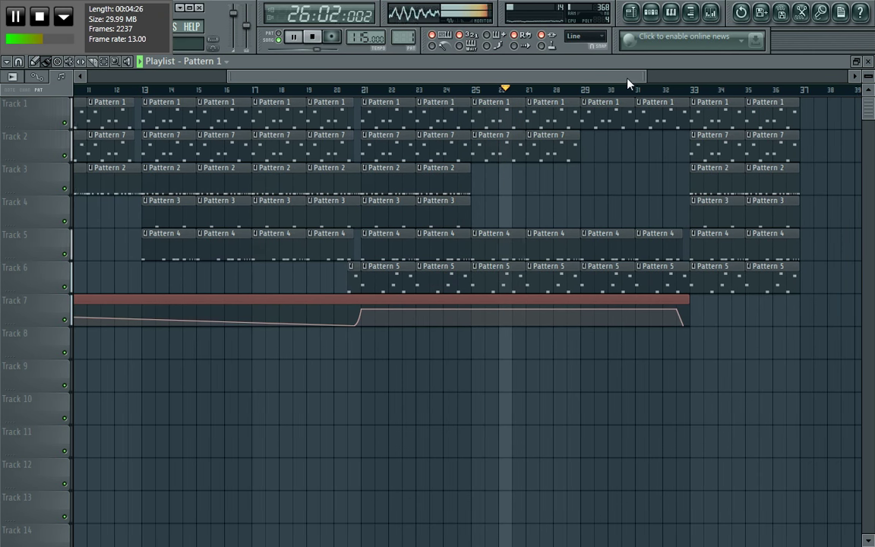
left_click(651, 13)
key("KP_Add")
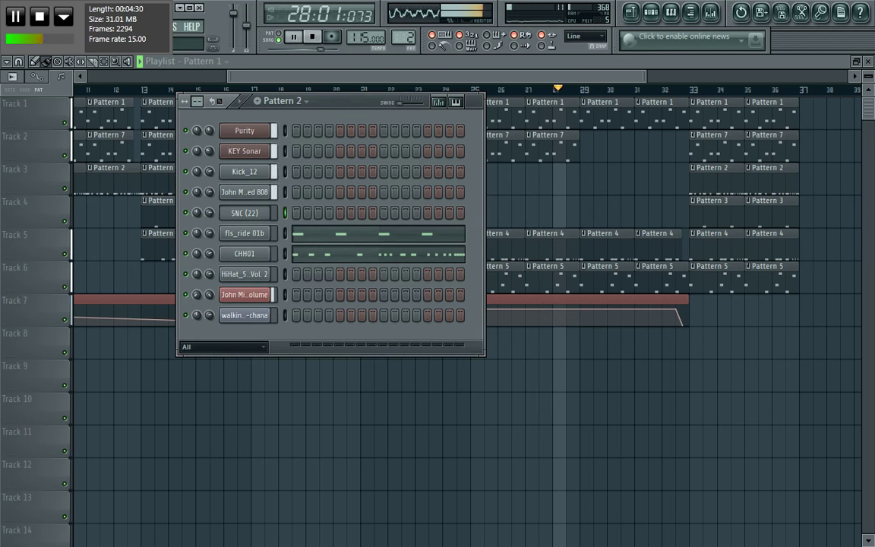
key("KP_Add")
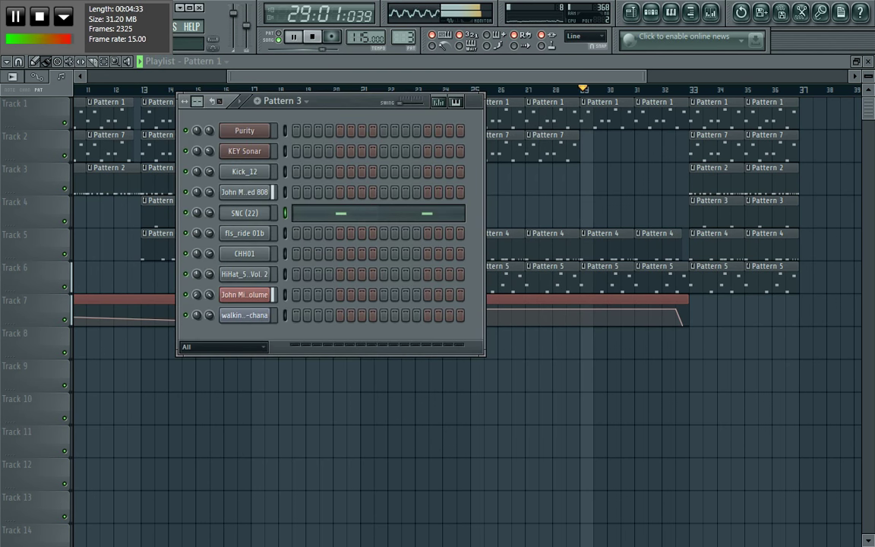
key("KP_Add")
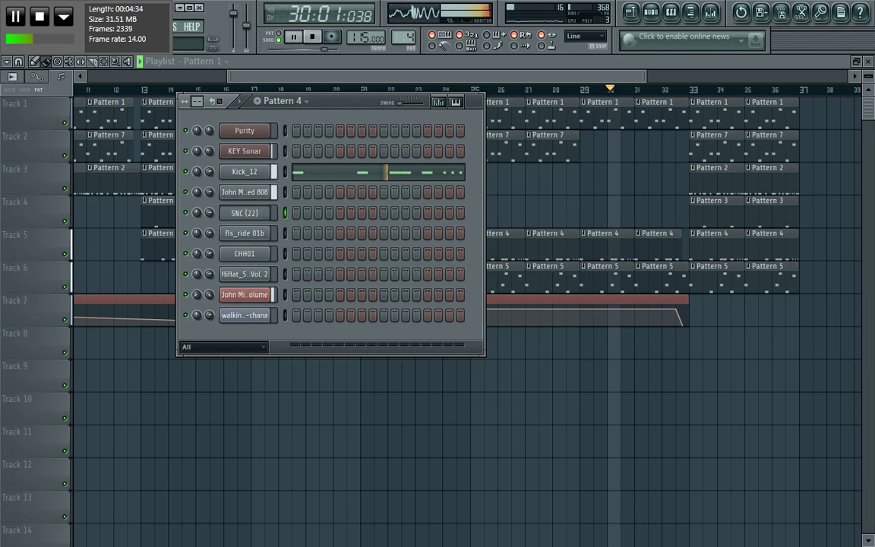
key("KP_Add")
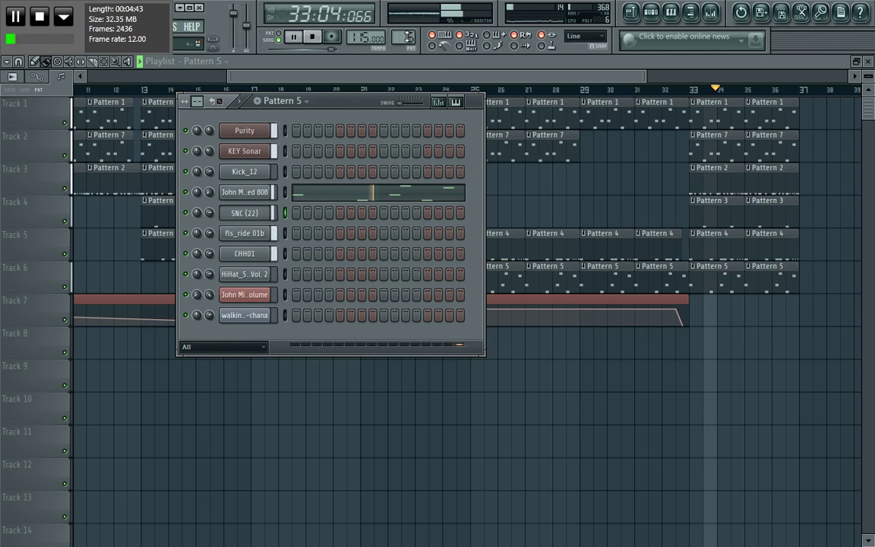
key("KP_Add")
key("KP_Add")
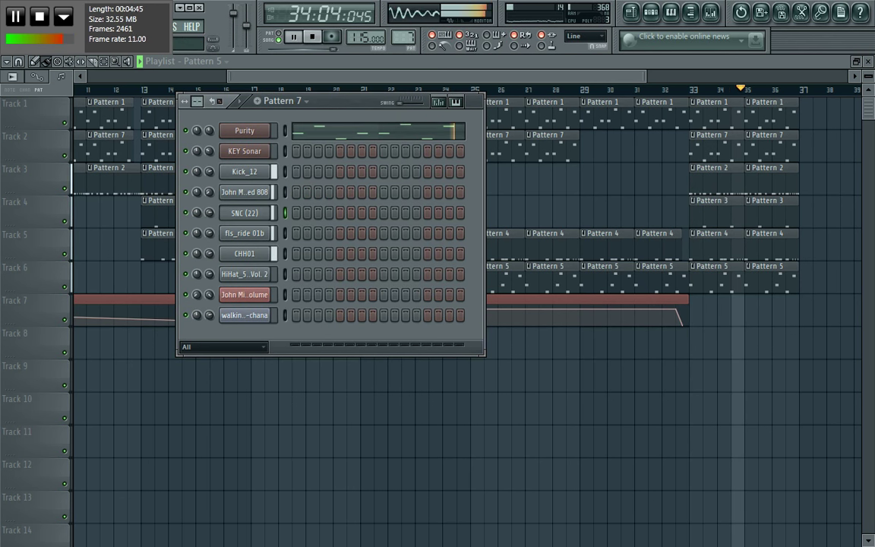
key("KP_Add")
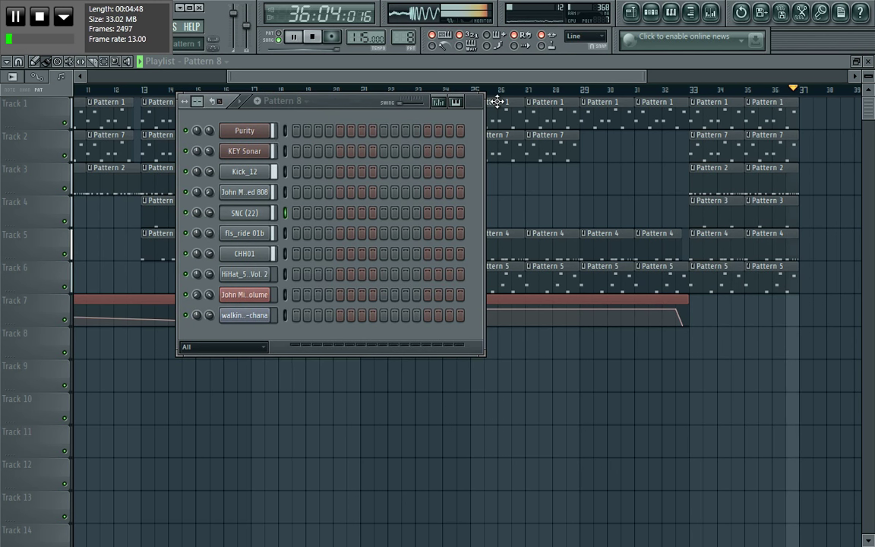
key("space")
Step: Bring the Playlist to the front and zoom out to view the whole arrangement
left_click(404, 67)
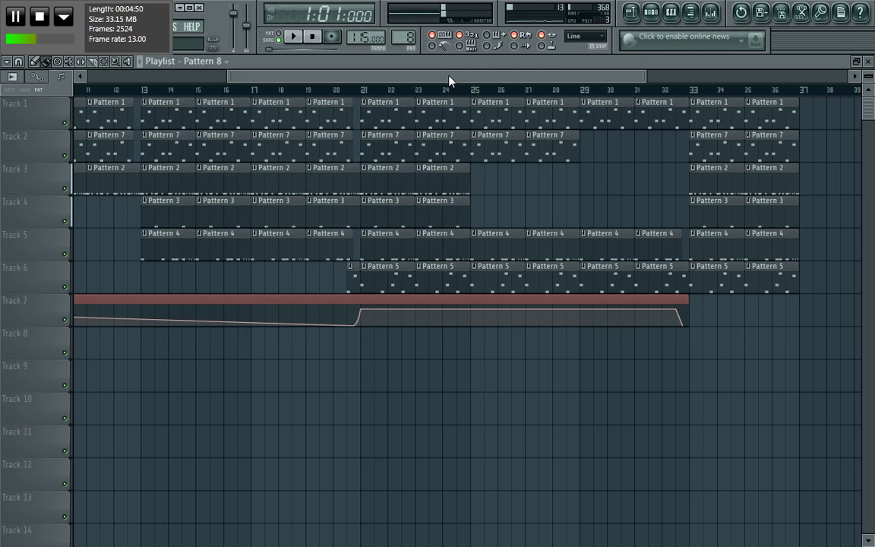
scroll(445, 74, "left", 2)
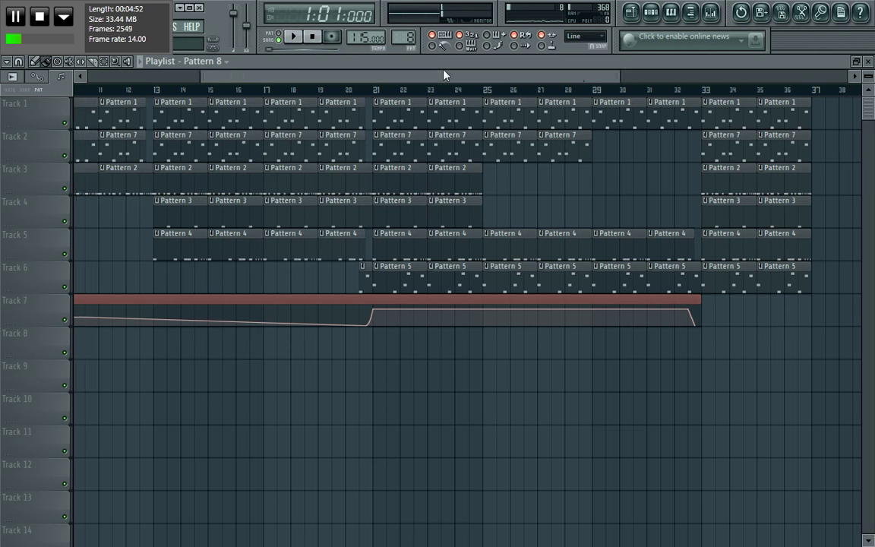
scroll(445, 75, "left", 5)
left_click_drag(506, 75, 807, 75)
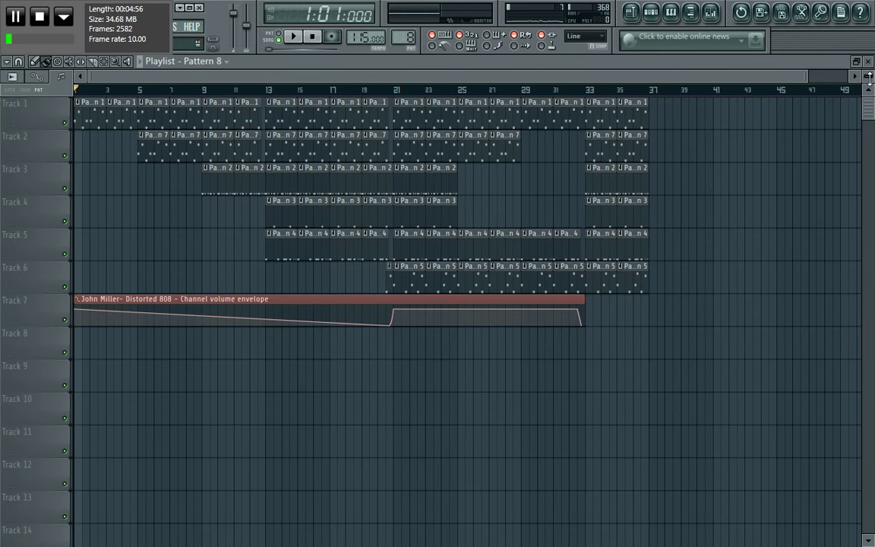
scroll(869, 76, "up", 3)
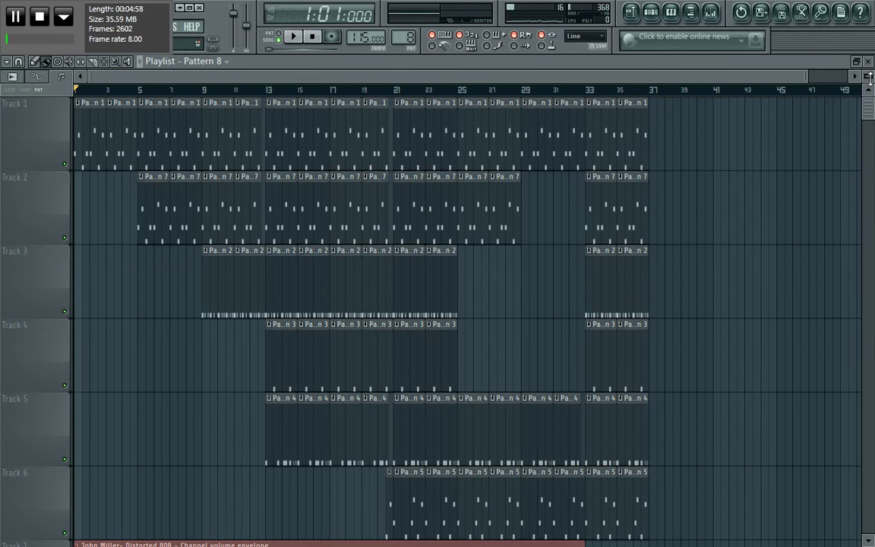
scroll(870, 78, "down", 3)
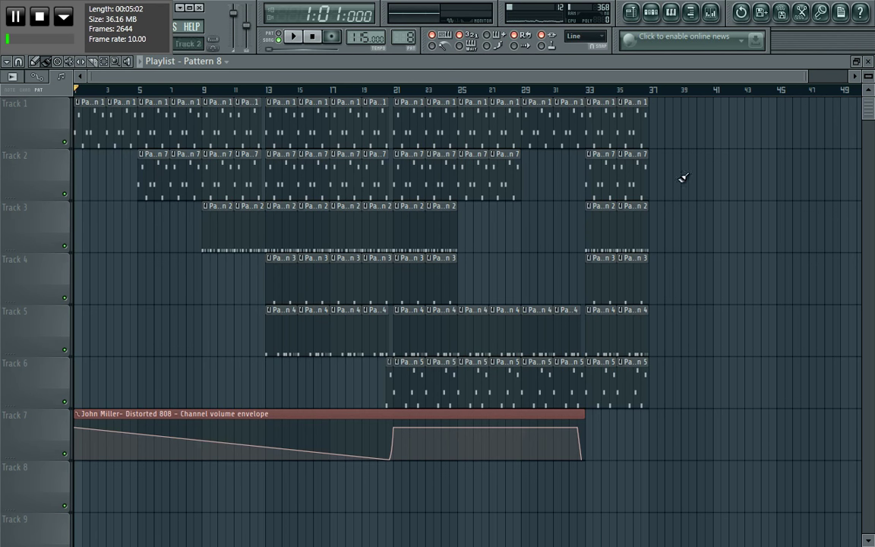
Step: Scroll through the patterns in the Channel Rack to reach Pattern 5
left_click(652, 13)
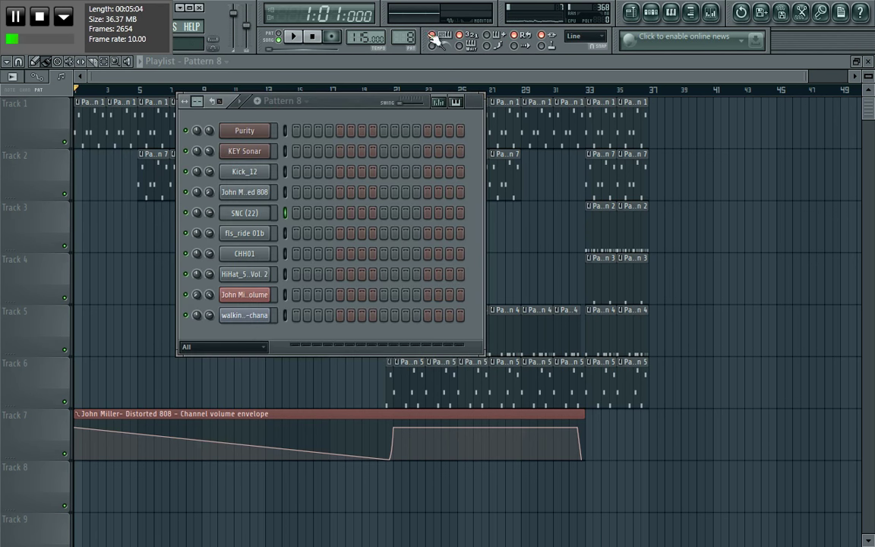
scroll(411, 36, "down", 2)
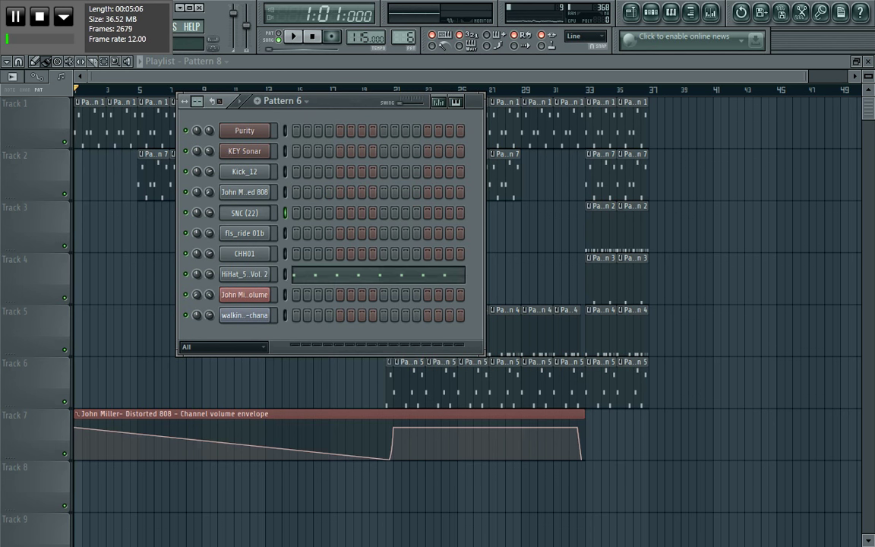
scroll(405, 35, "down", 5)
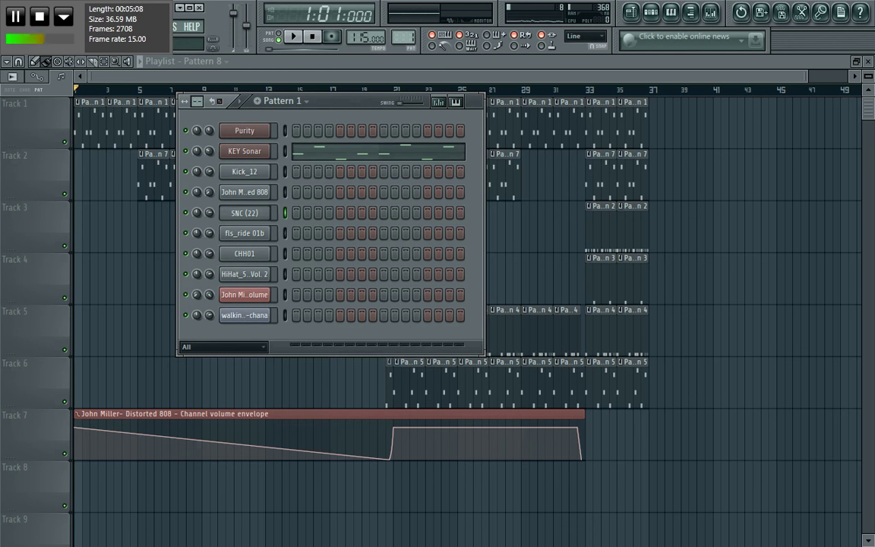
scroll(403, 36, "up", 3)
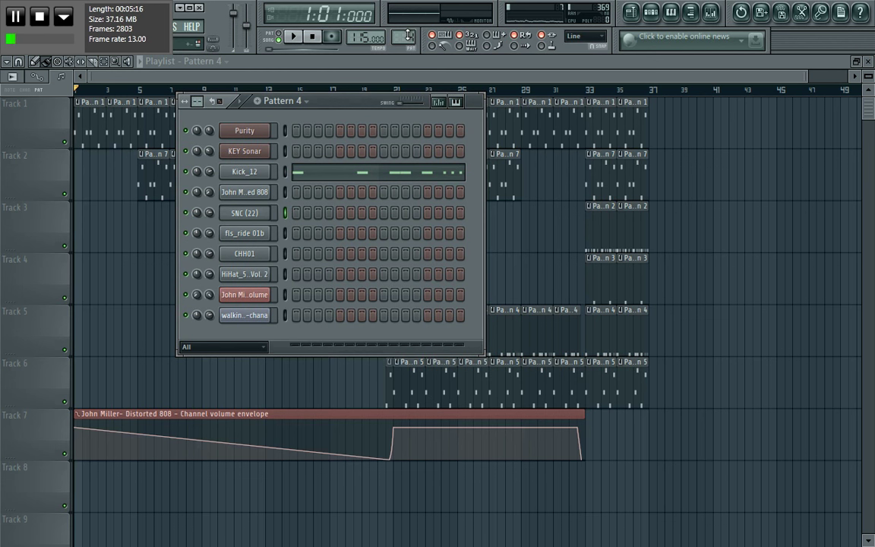
scroll(405, 35, "up", 2)
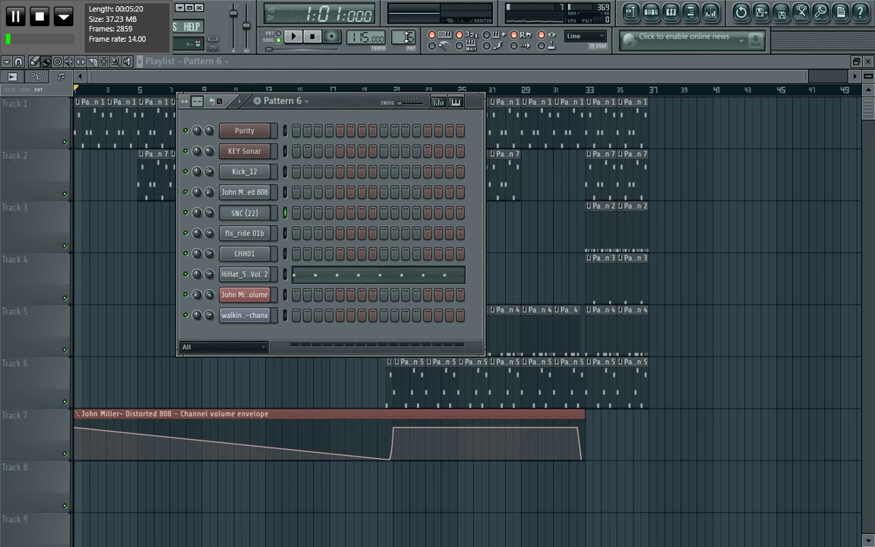
scroll(407, 36, "down", 1)
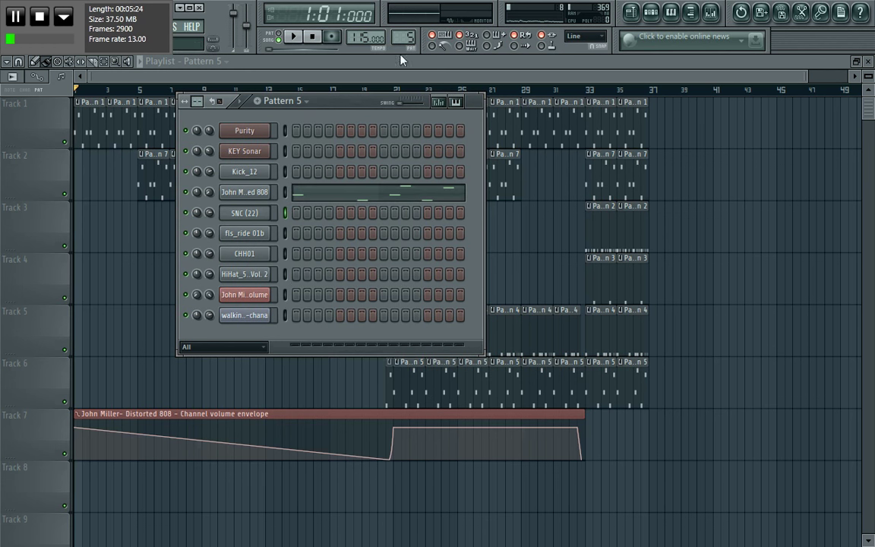
scroll(405, 39, "up", 2)
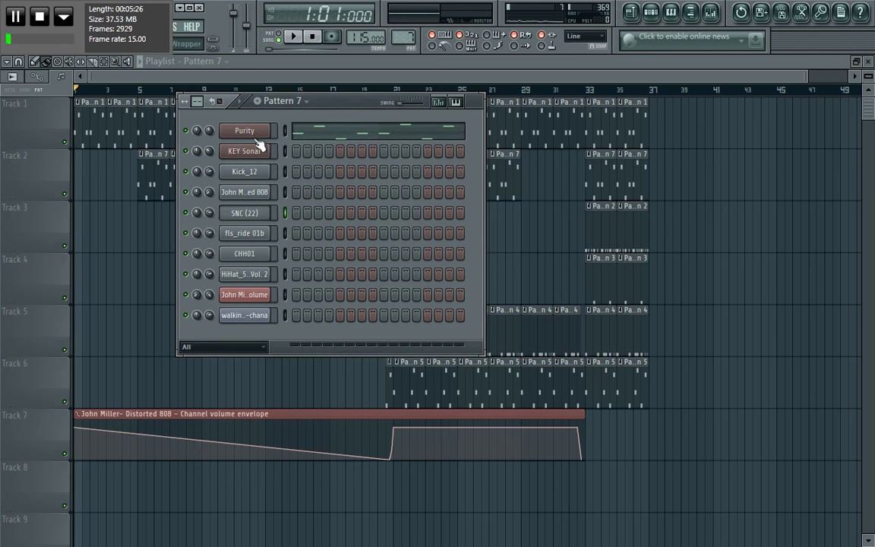
scroll(408, 38, "down", 2)
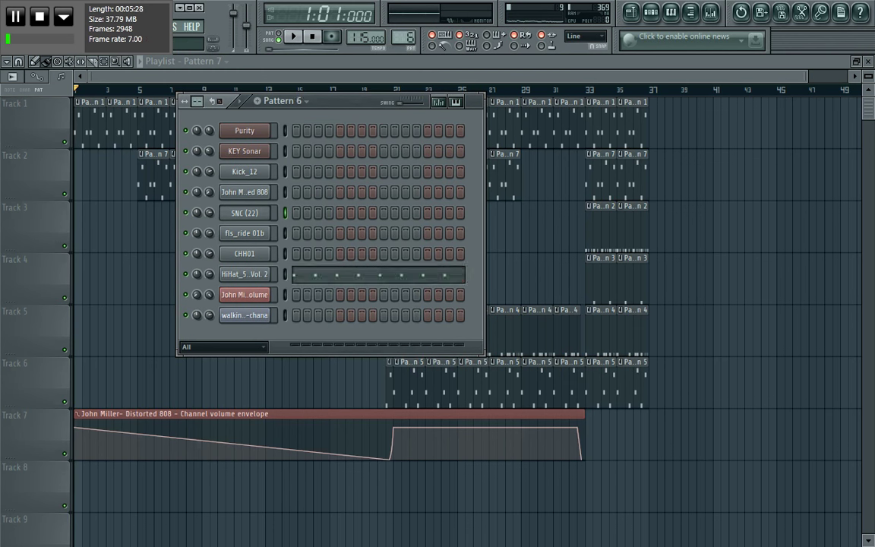
Step: Zoom out on the Distorted 808 piano roll and give Purity the same six-note line in Pattern 5
left_click(389, 196)
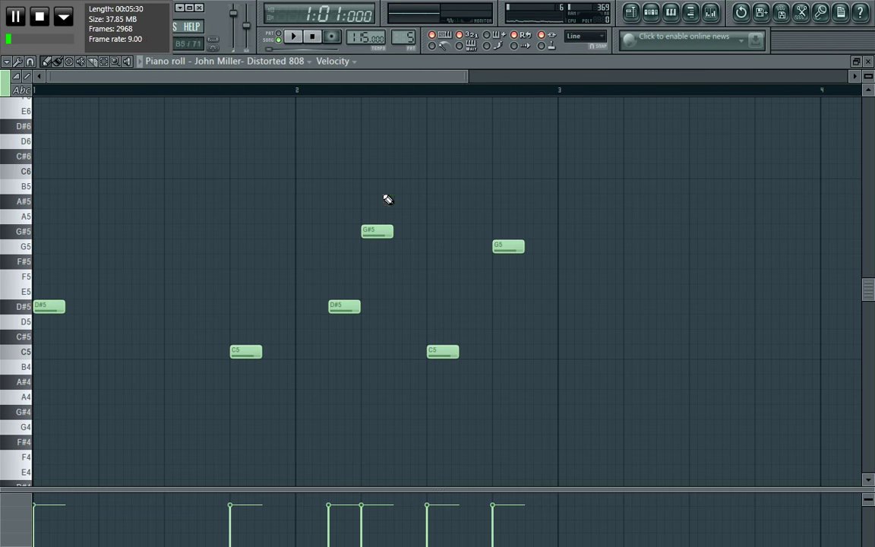
left_click_drag(467, 79, 610, 78)
left_click(25, 90)
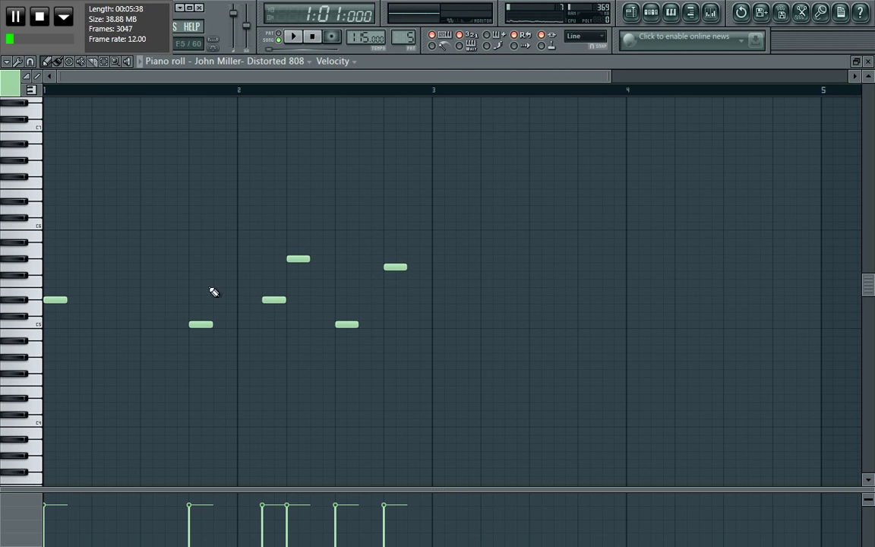
left_click(659, 19)
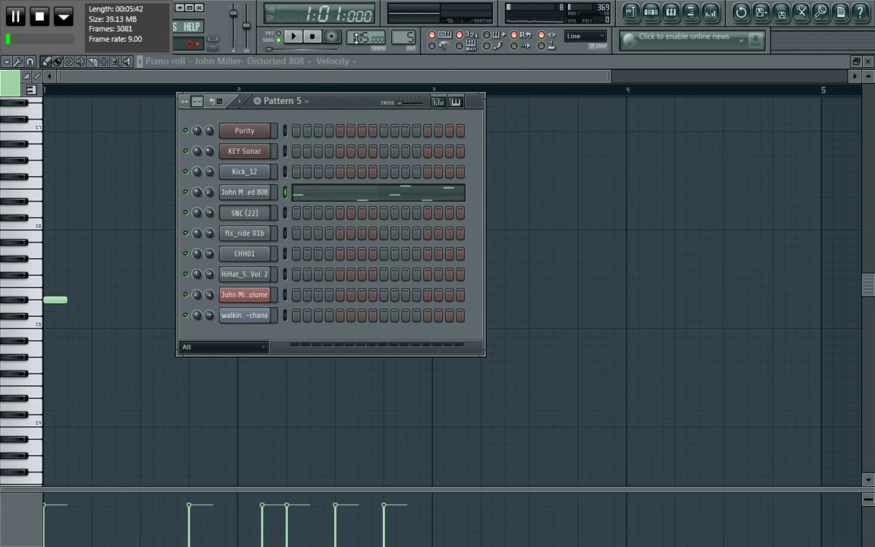
left_click(283, 137)
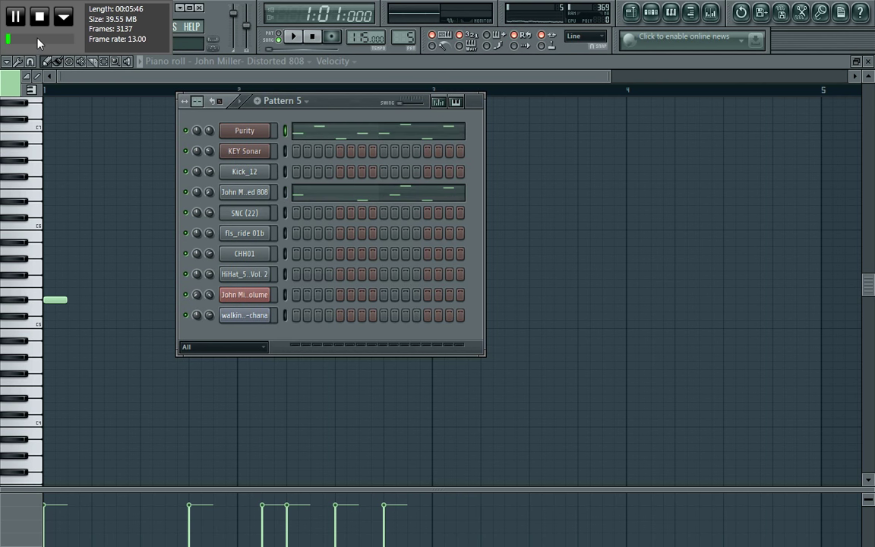
left_click(7, 61)
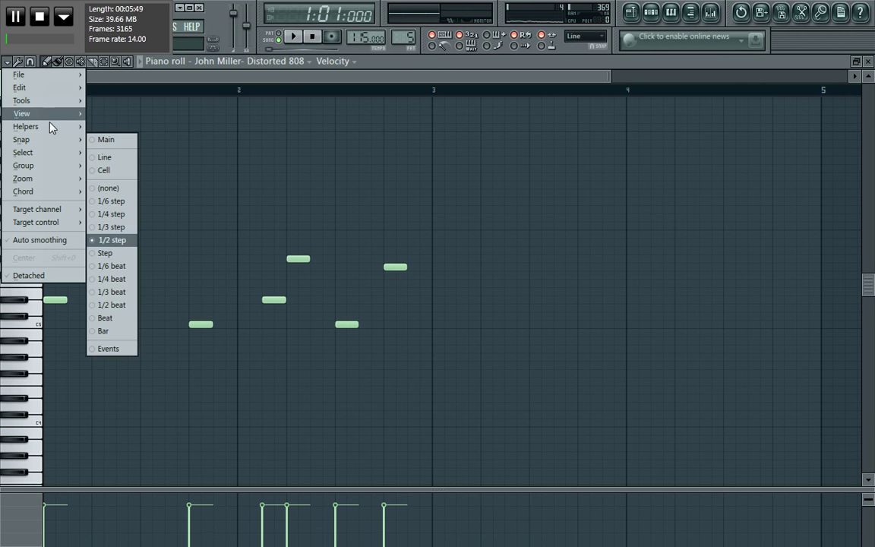
Step: Turn on ghost channels, shift the 808 notes up a semitone and back, and reopen Pattern 5's rack
mouse_move(71, 131)
left_click(136, 175)
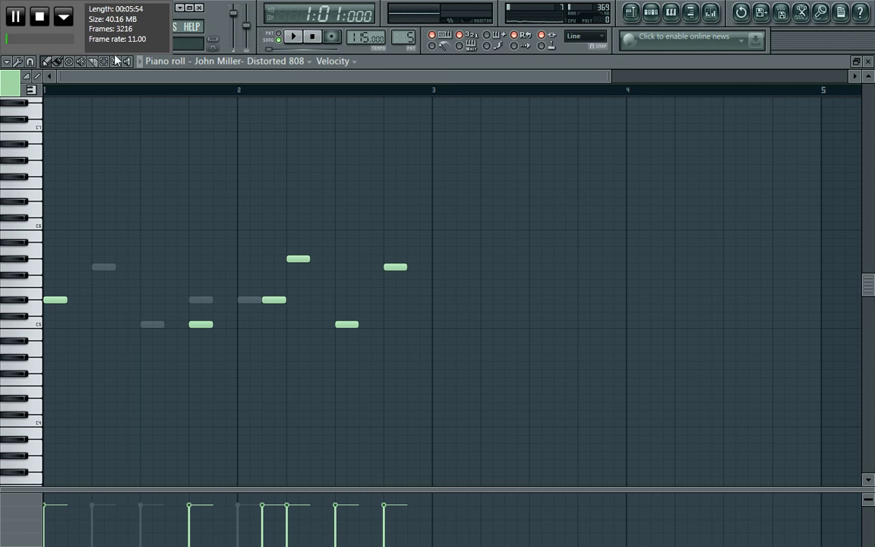
key("shift+Up")
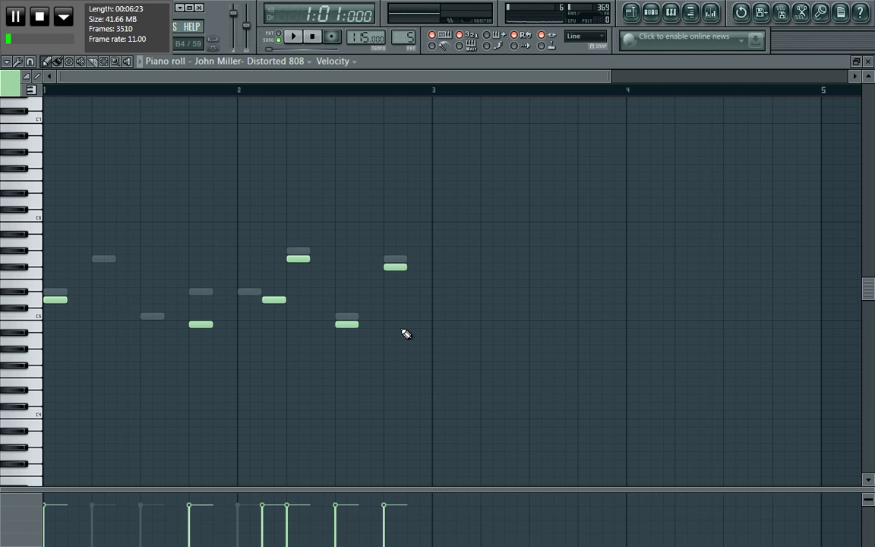
key("shift+Up")
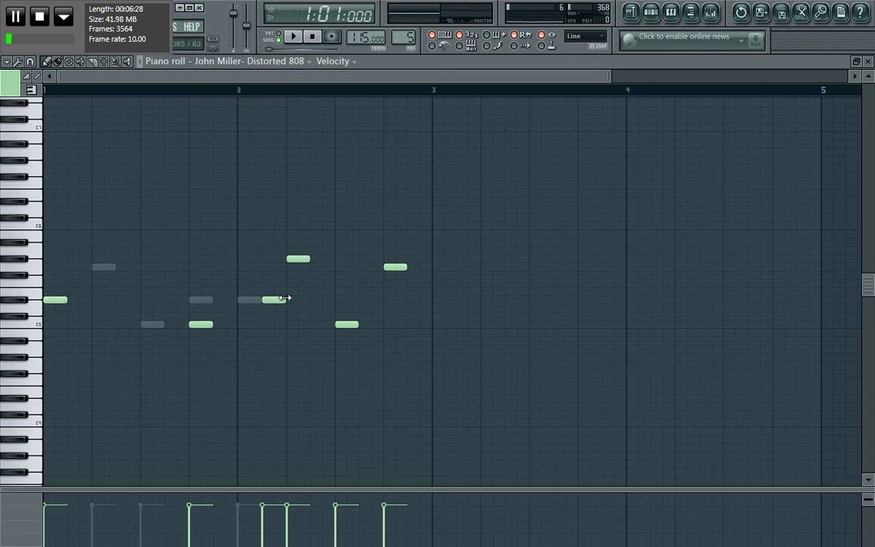
left_click(653, 10)
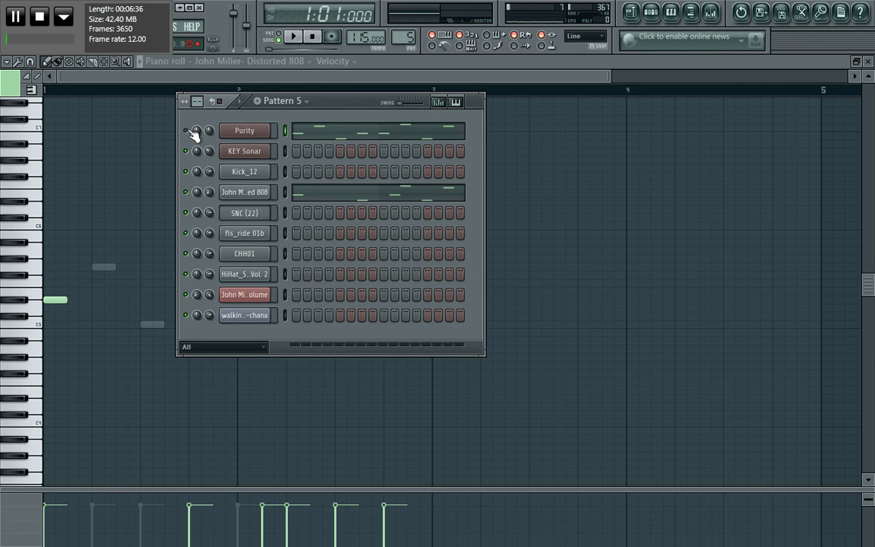
key("super")
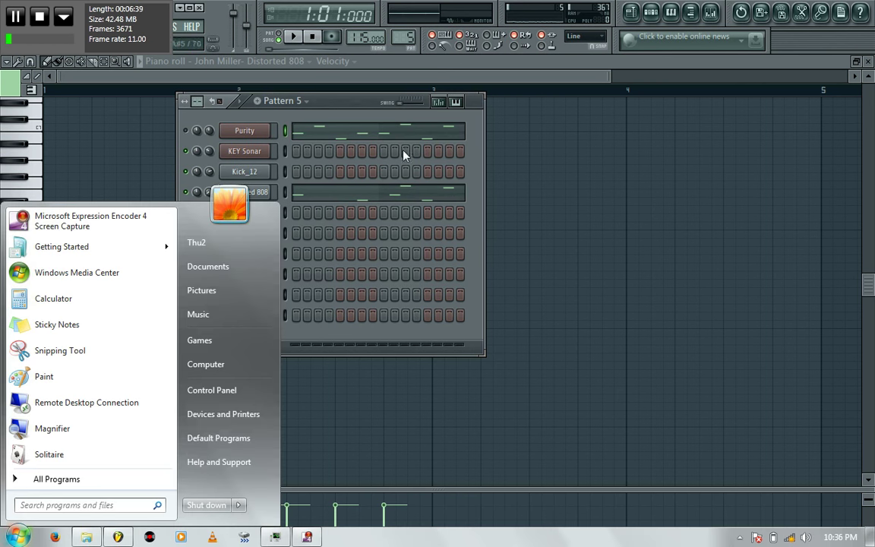
key("super")
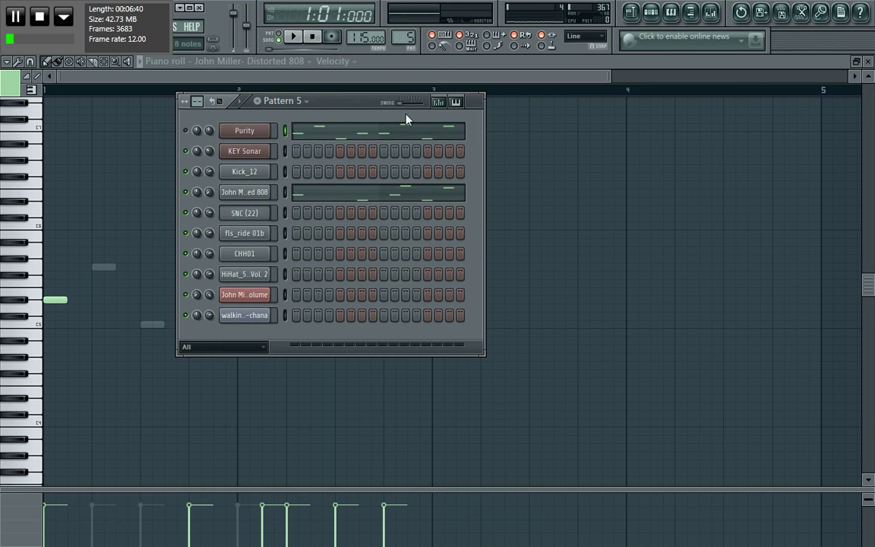